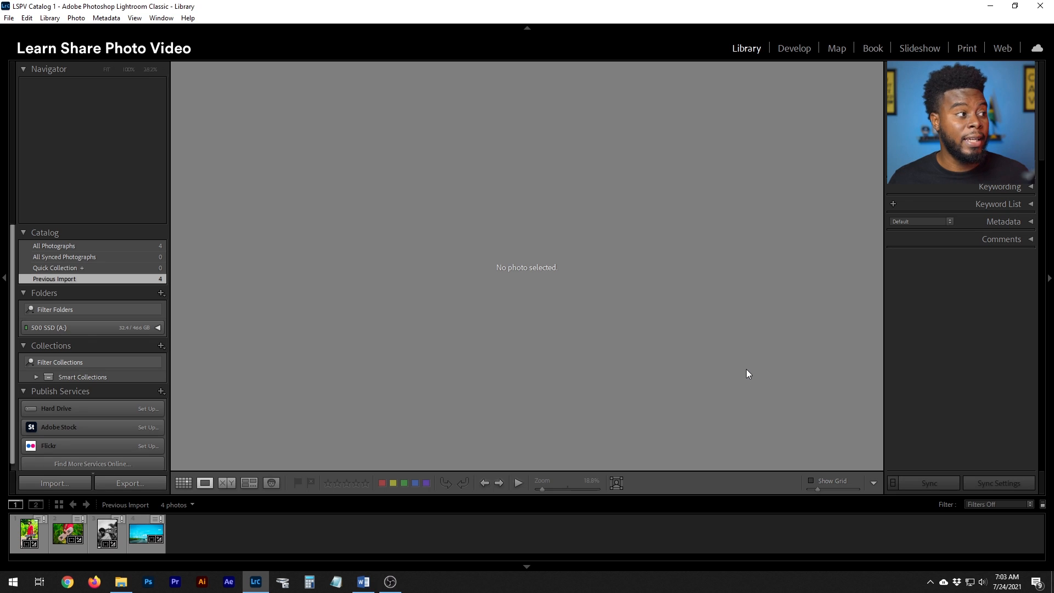
# Import Wedding Teasers 007.jpg from the LSPV 054 - Lightroom Resize folder and open it in the Develop module.
pyautogui.click(9, 18)
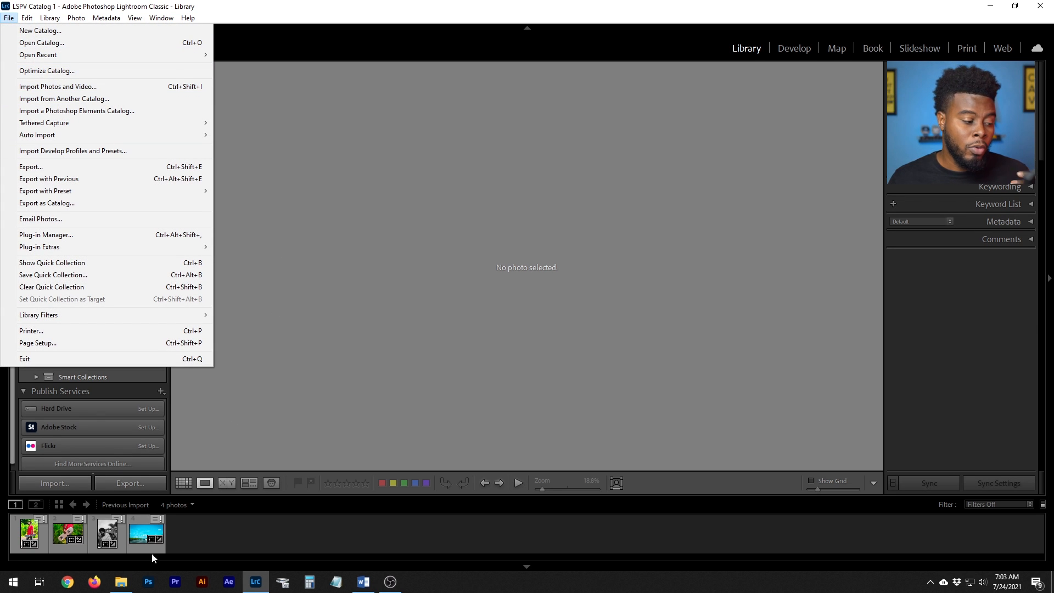
pyautogui.click(121, 581)
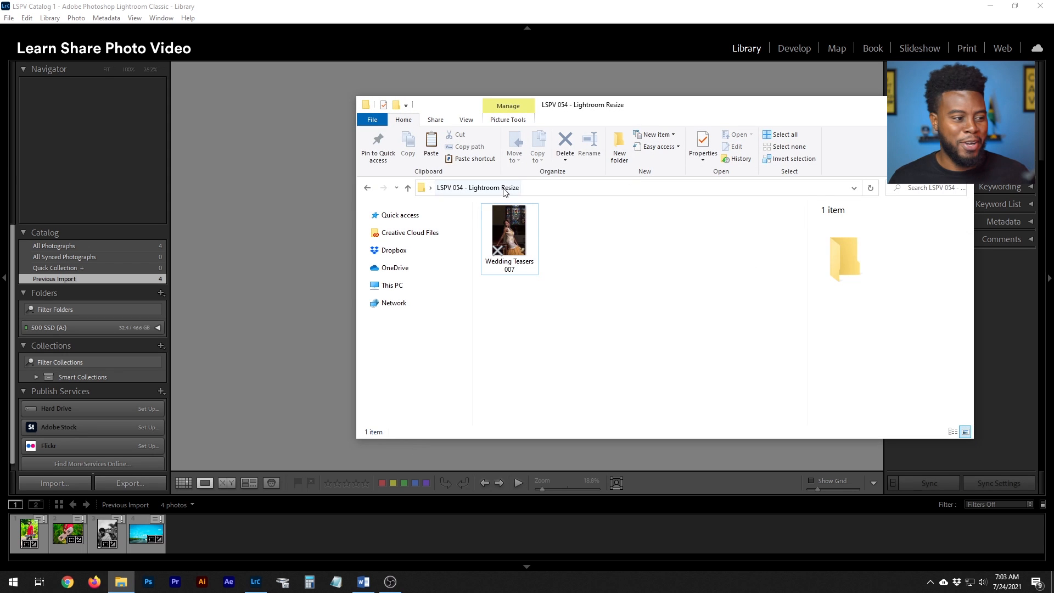
pyautogui.moveTo(509, 231); pyautogui.dragTo(277, 251)
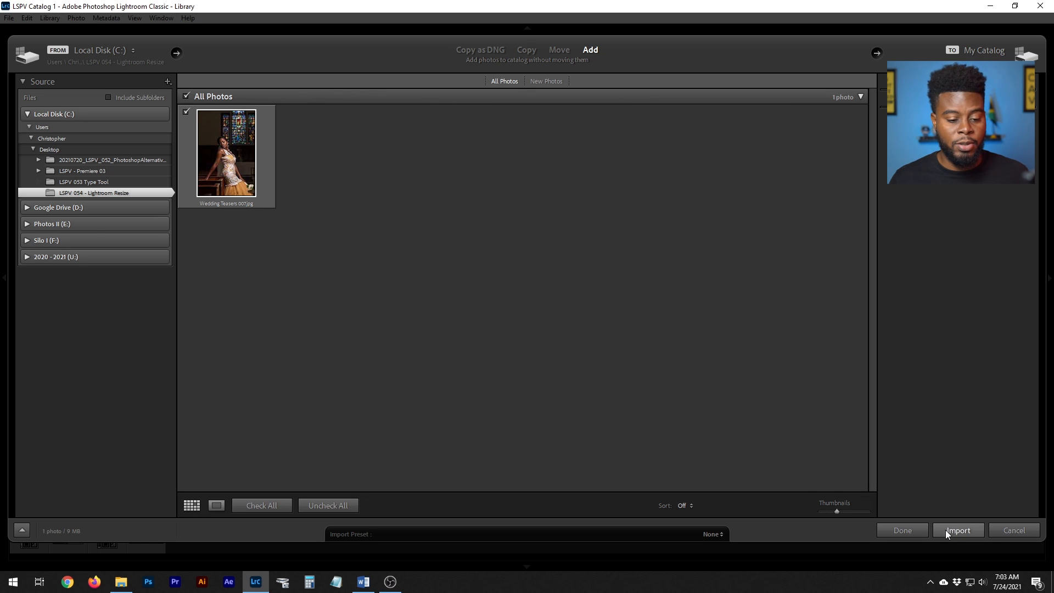
pyautogui.click(960, 531)
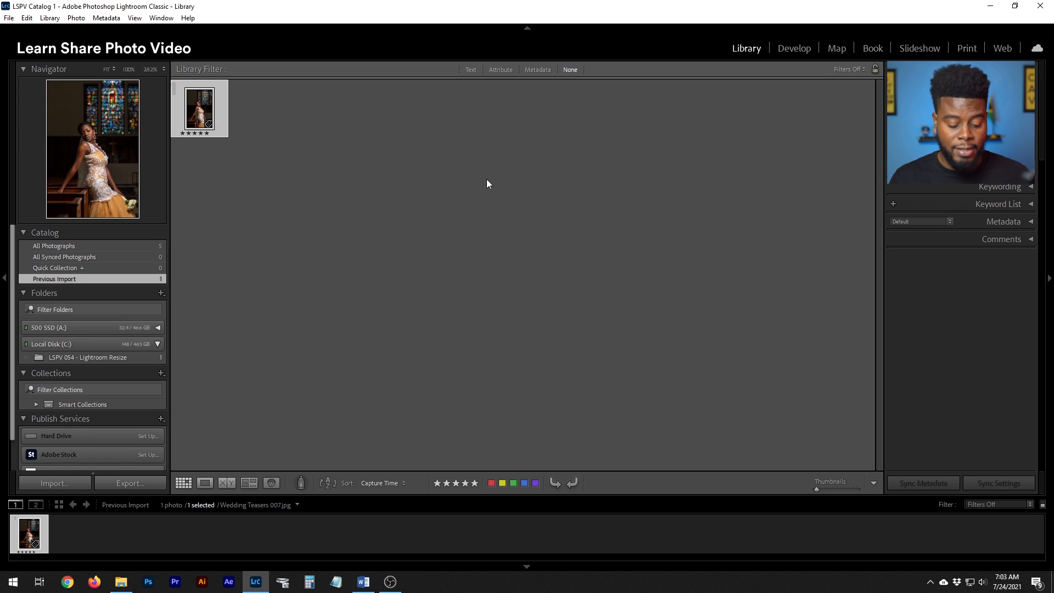
pyautogui.click(793, 50)
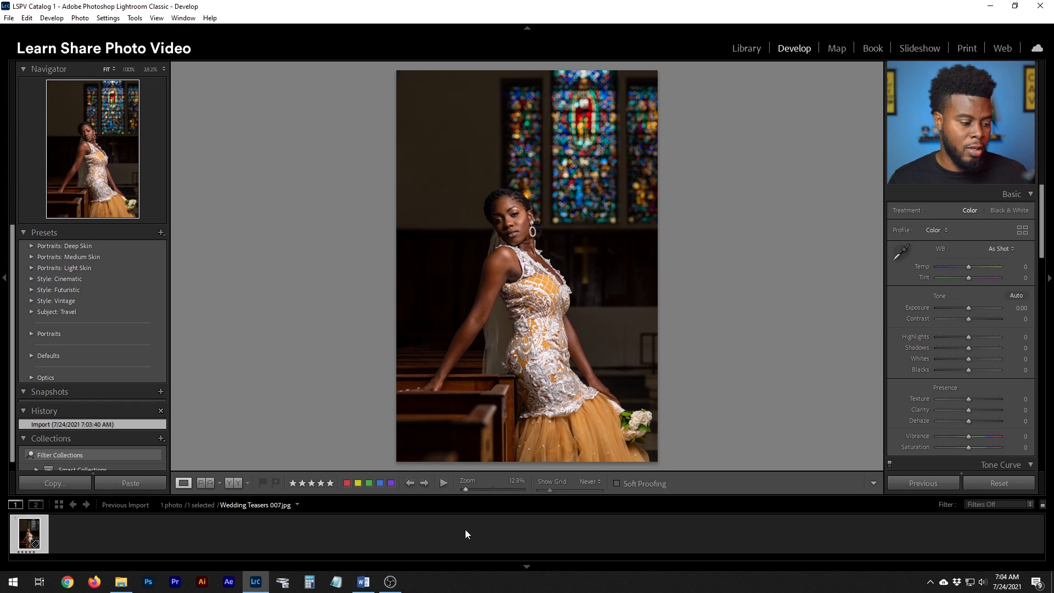
# Create two virtual copies of the wedding photo.
pyautogui.rightClick(25, 533)
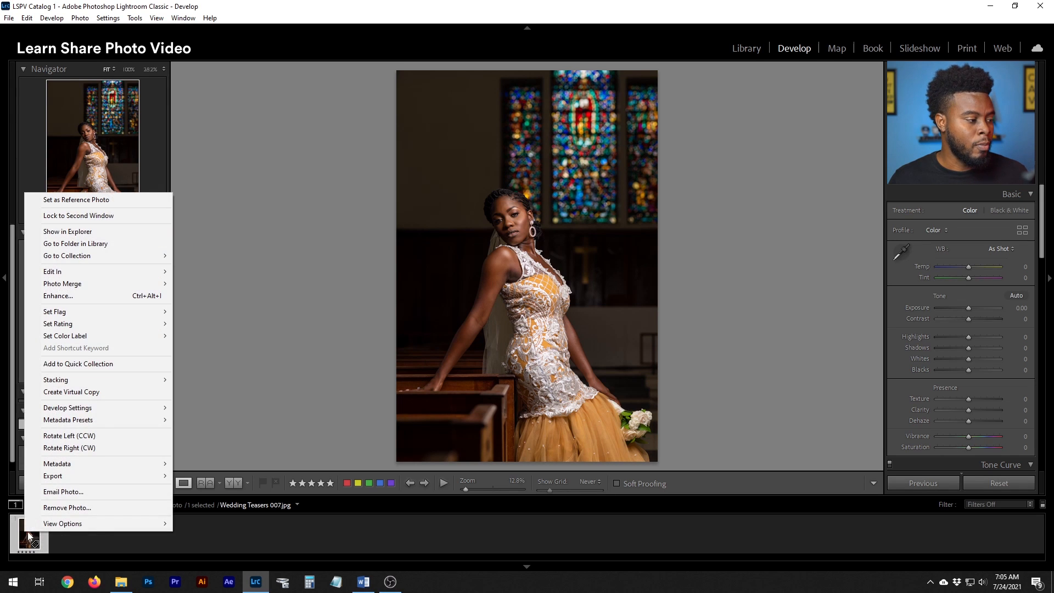
pyautogui.click(121, 394)
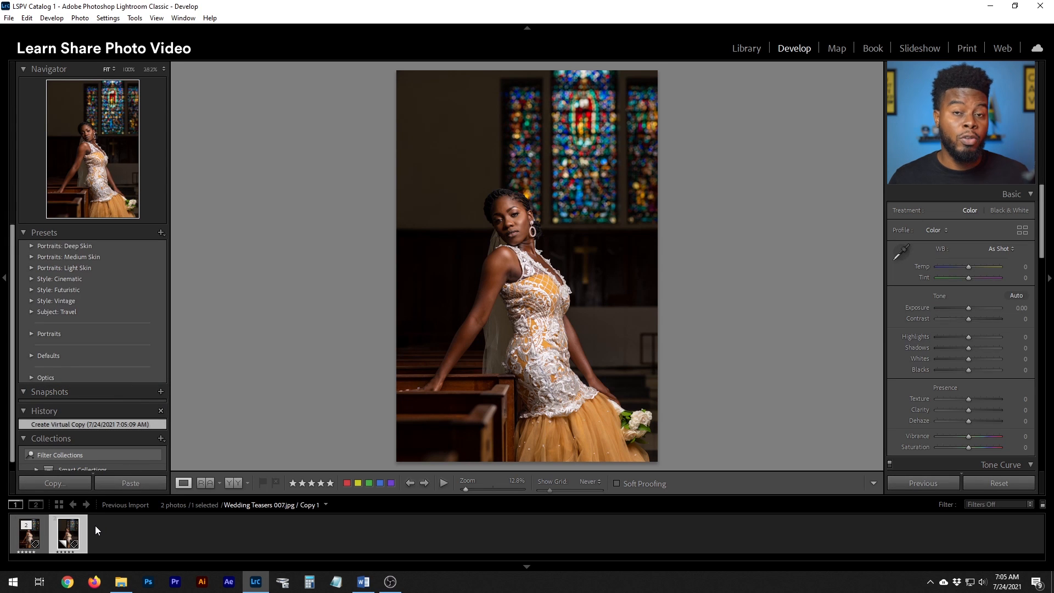
pyautogui.rightClick(71, 545)
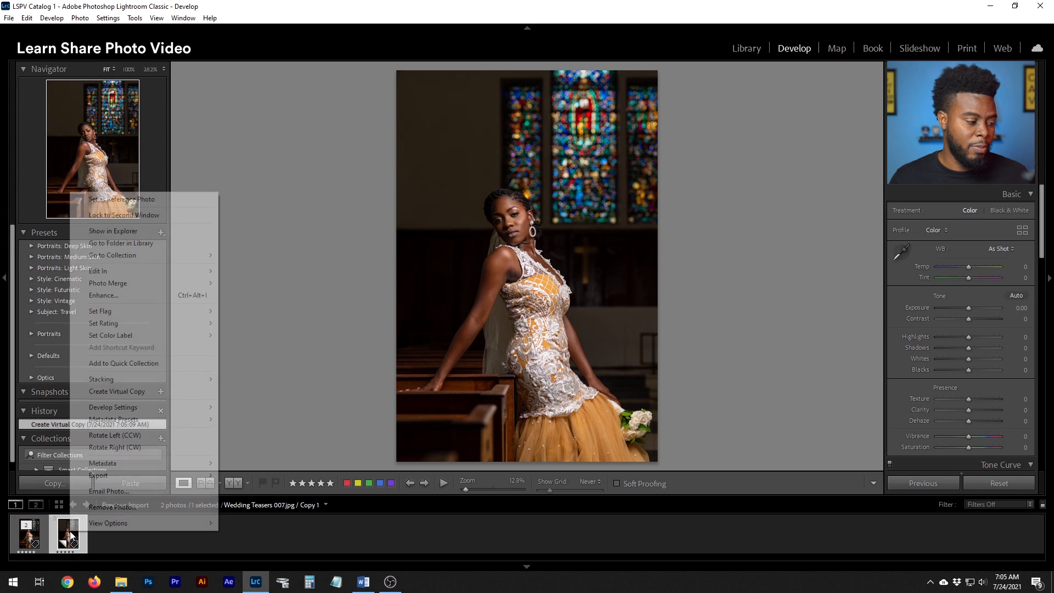
pyautogui.click(127, 393)
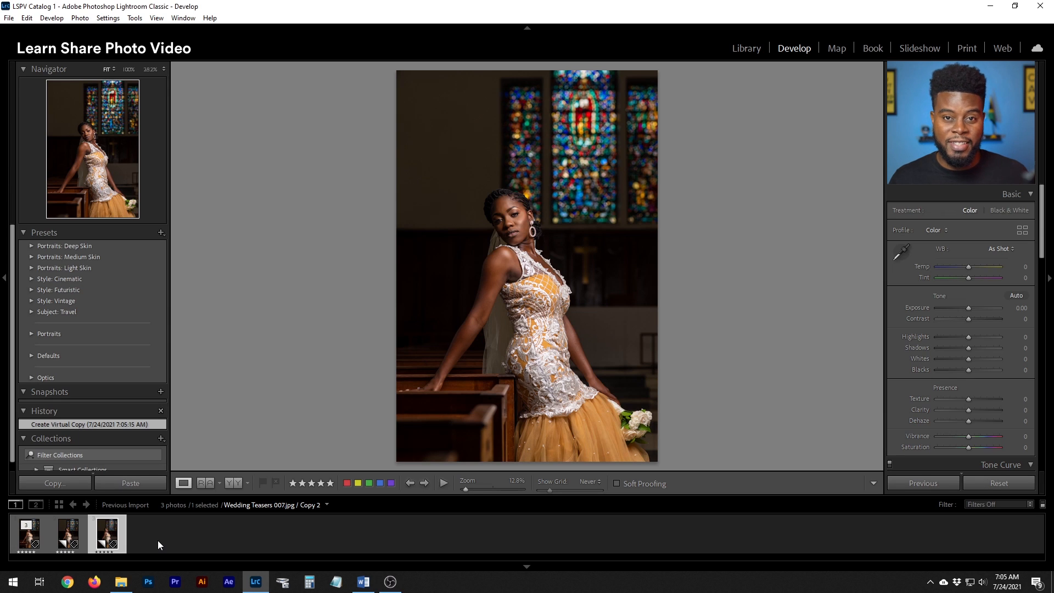
# Crop the original photo to a 1 x 1 aspect ratio, framing the bride from above her head down to the bouquet.
pyautogui.click(29, 533)
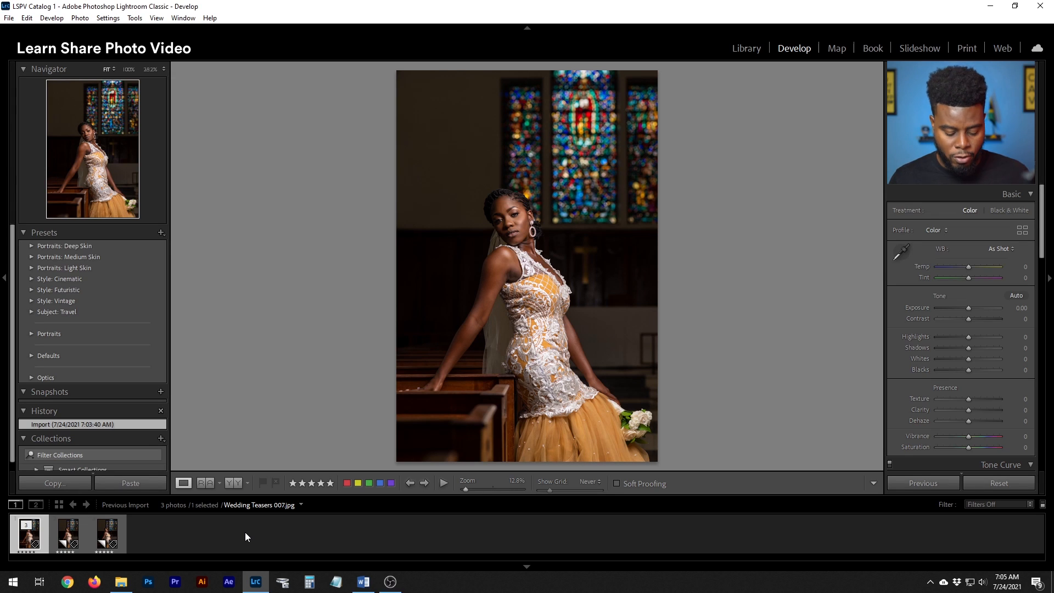
pyautogui.press('r')
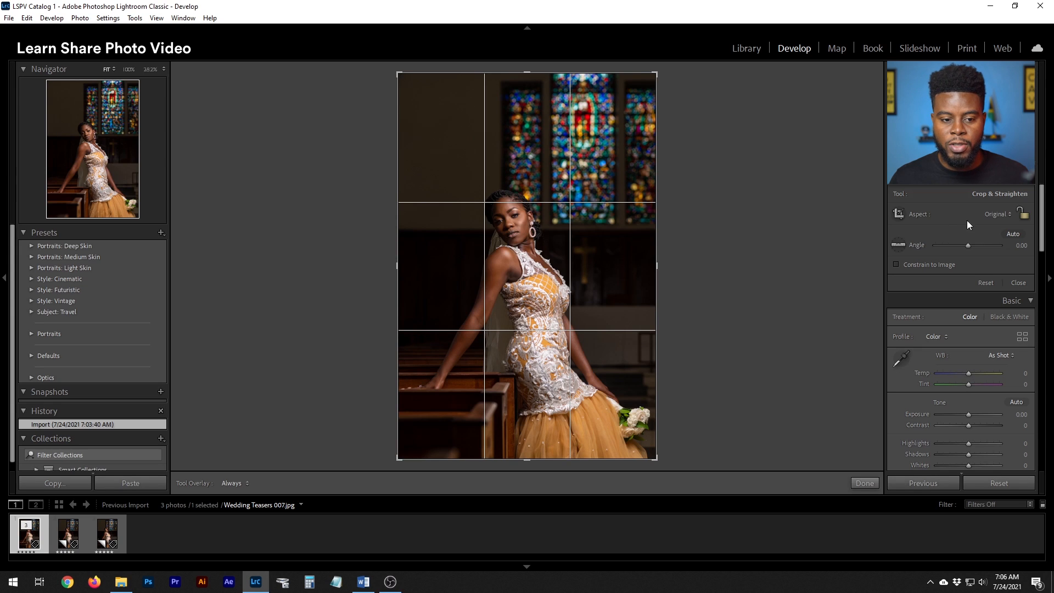
pyautogui.click(998, 214)
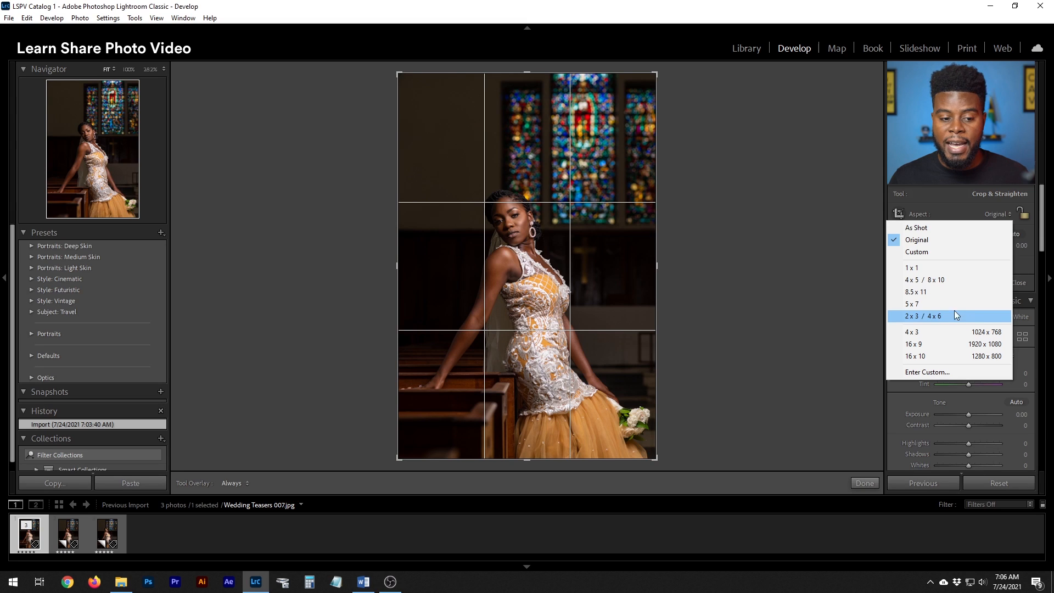
pyautogui.click(945, 271)
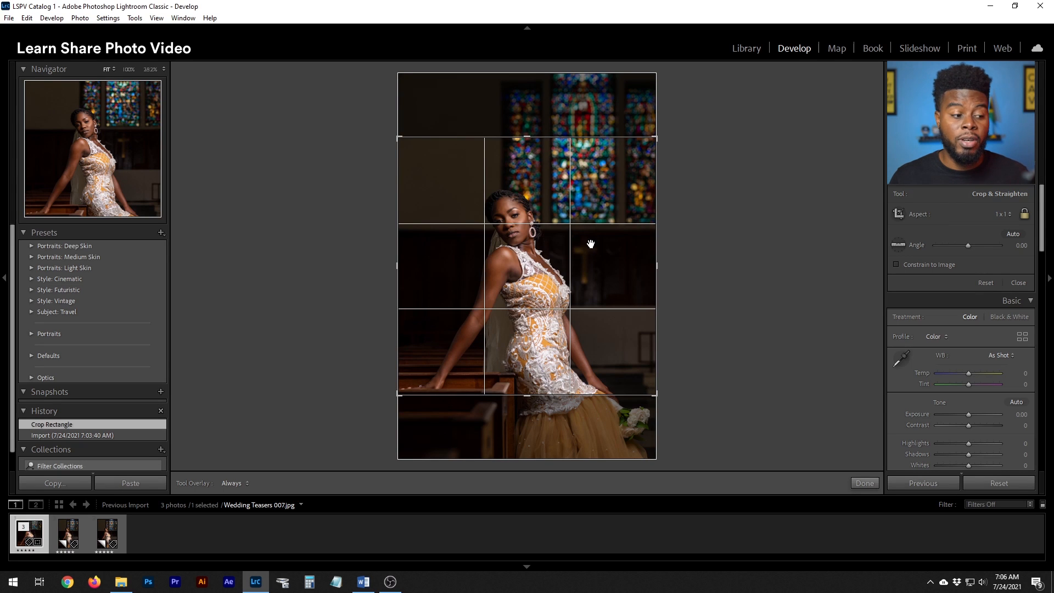
pyautogui.moveTo(591, 256); pyautogui.dragTo(590, 237)
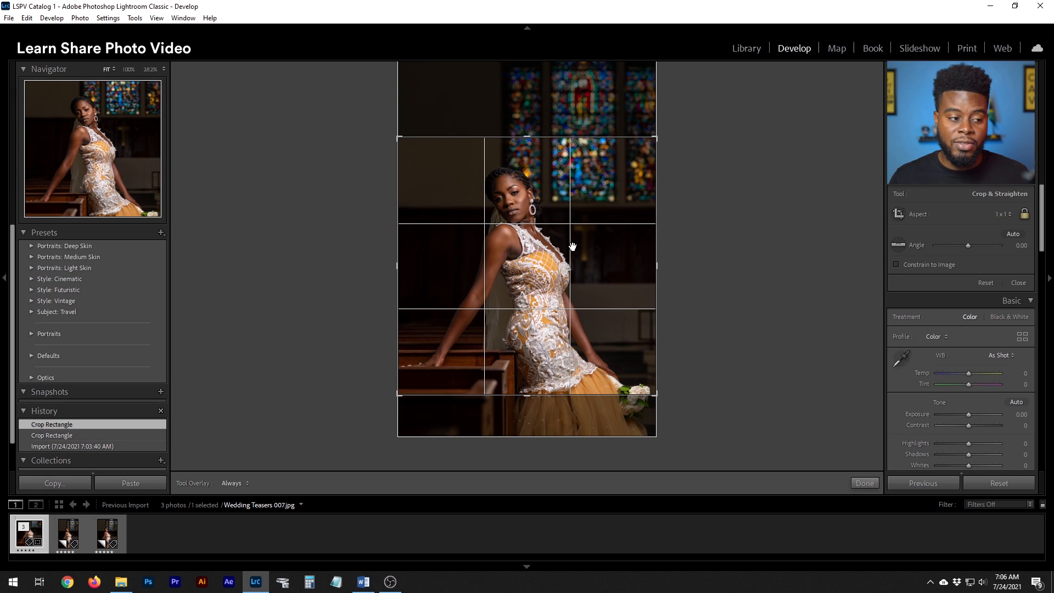
pyautogui.moveTo(572, 245); pyautogui.dragTo(535, 243)
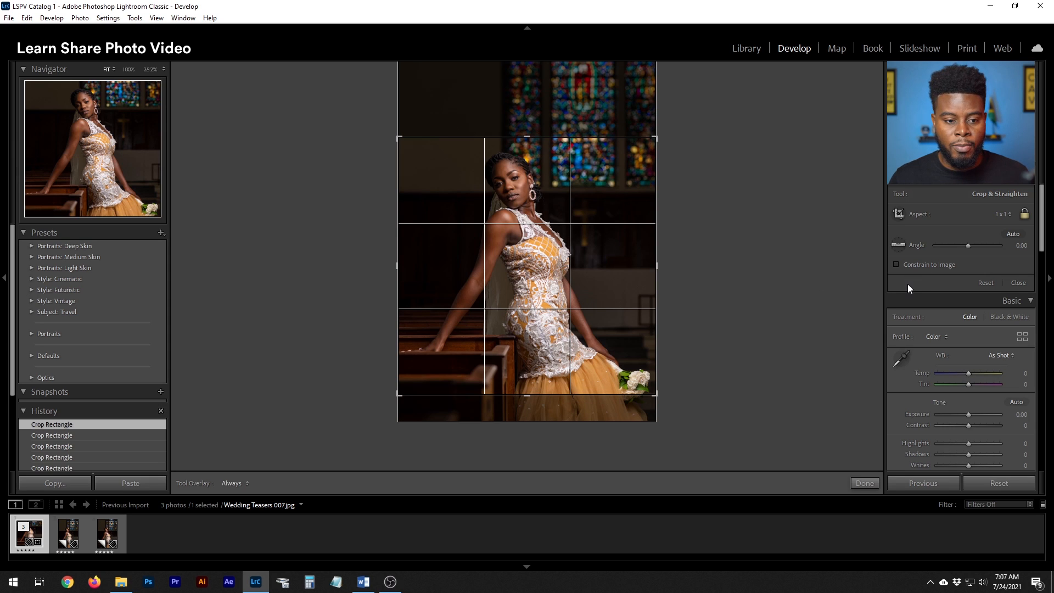
pyautogui.press('Return')
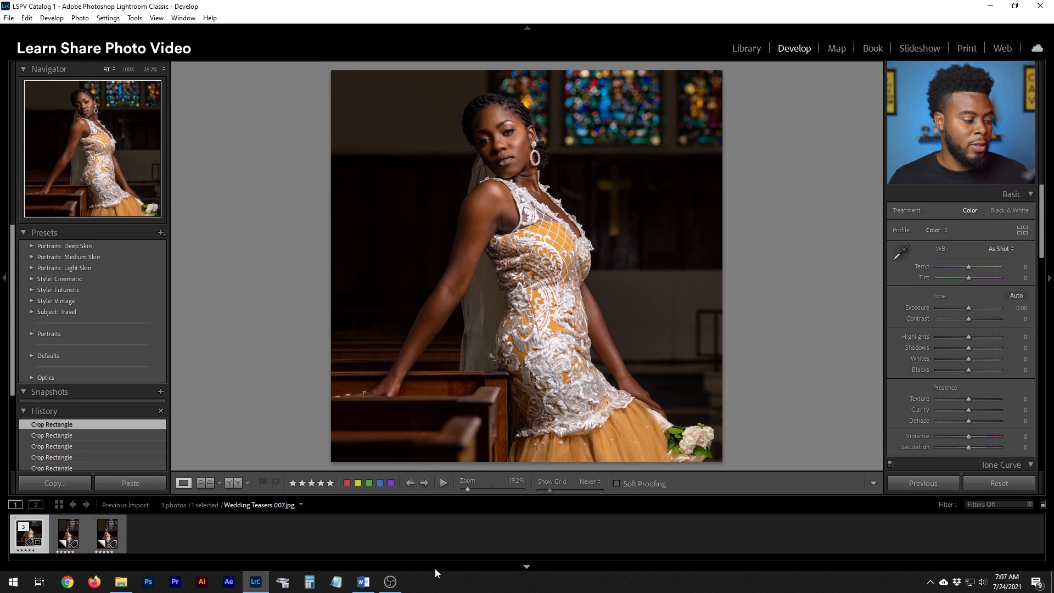
# Compare the first virtual copy with the square original, and crop that copy to 5 x 7, placing the crop against the photo's lower edge.
pyautogui.click(68, 534)
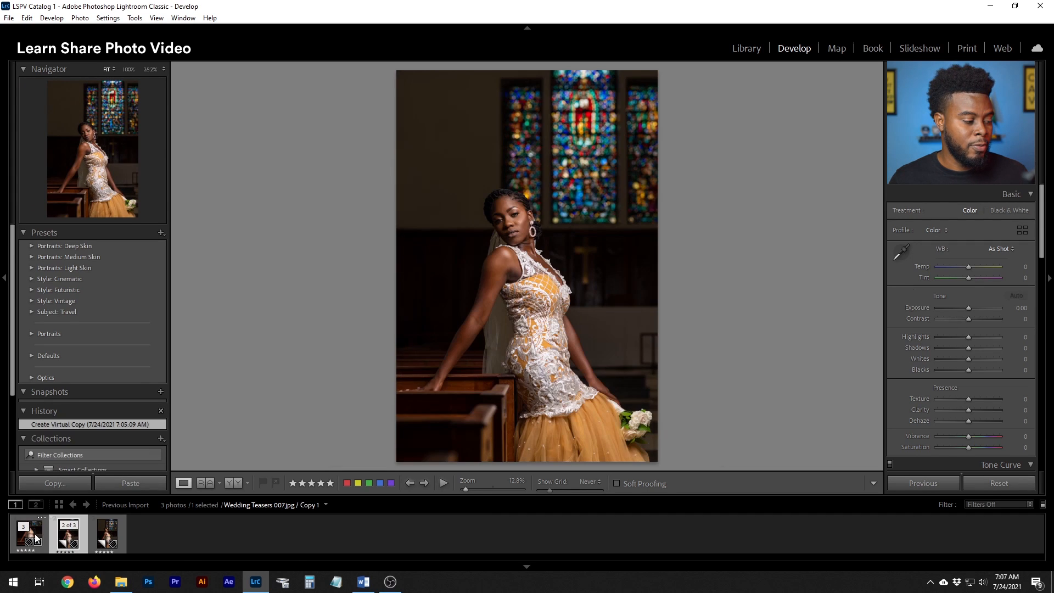
pyautogui.click(27, 535)
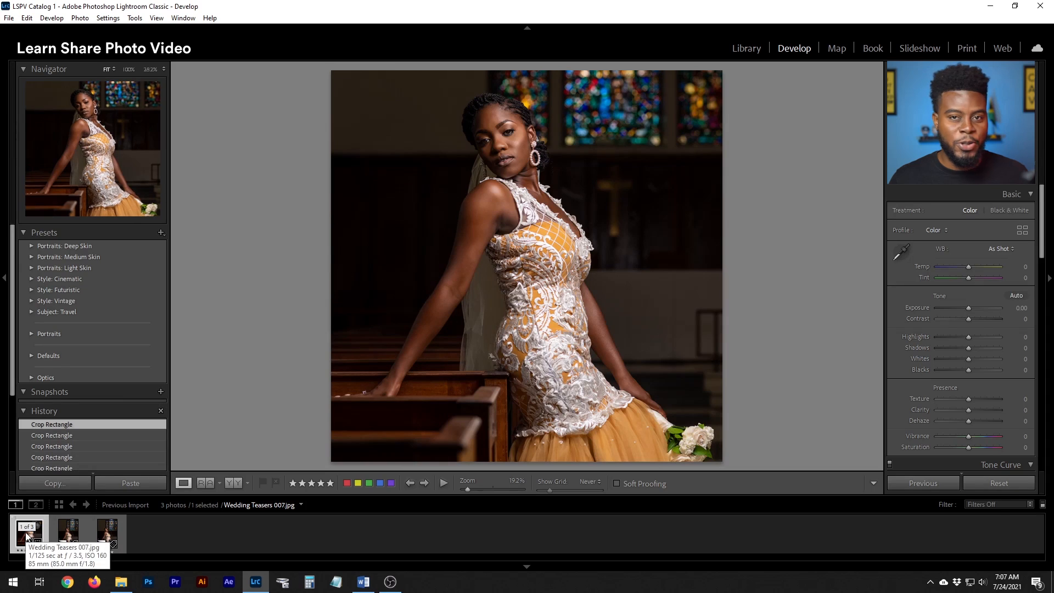
pyautogui.click(67, 539)
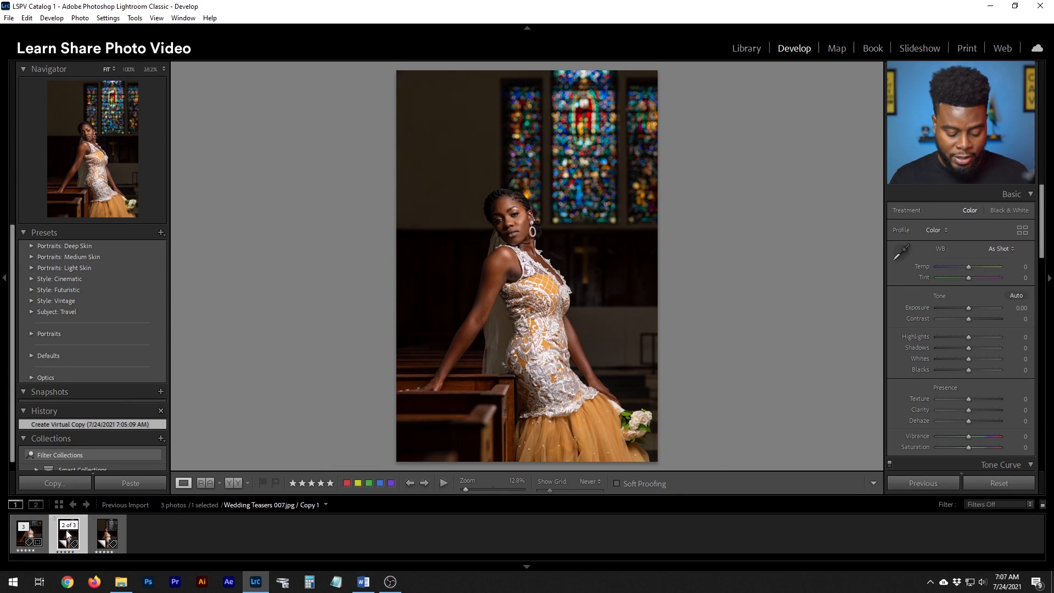
pyautogui.press('r')
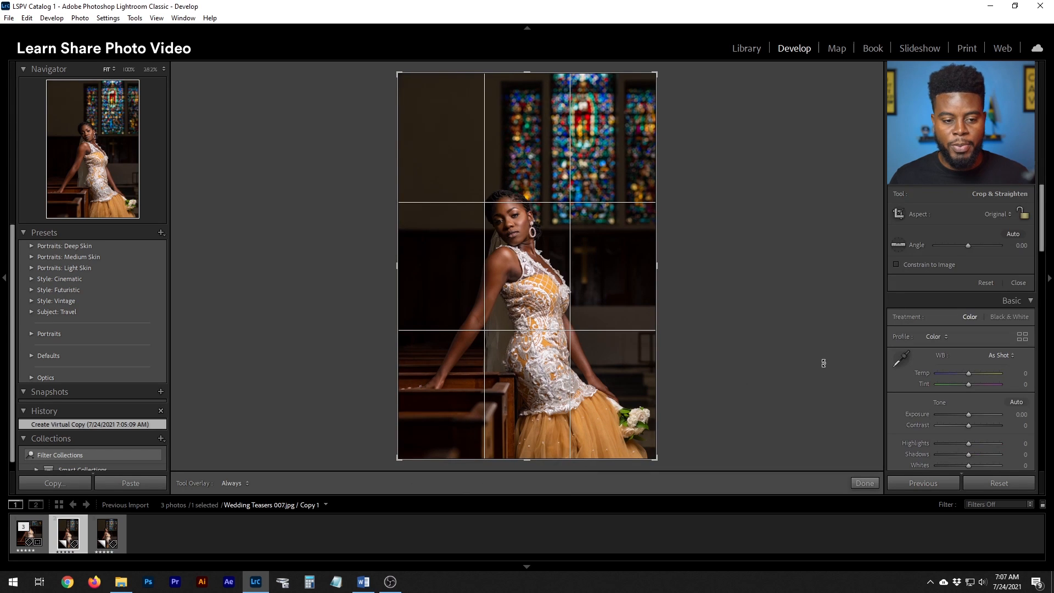
pyautogui.click(1000, 217)
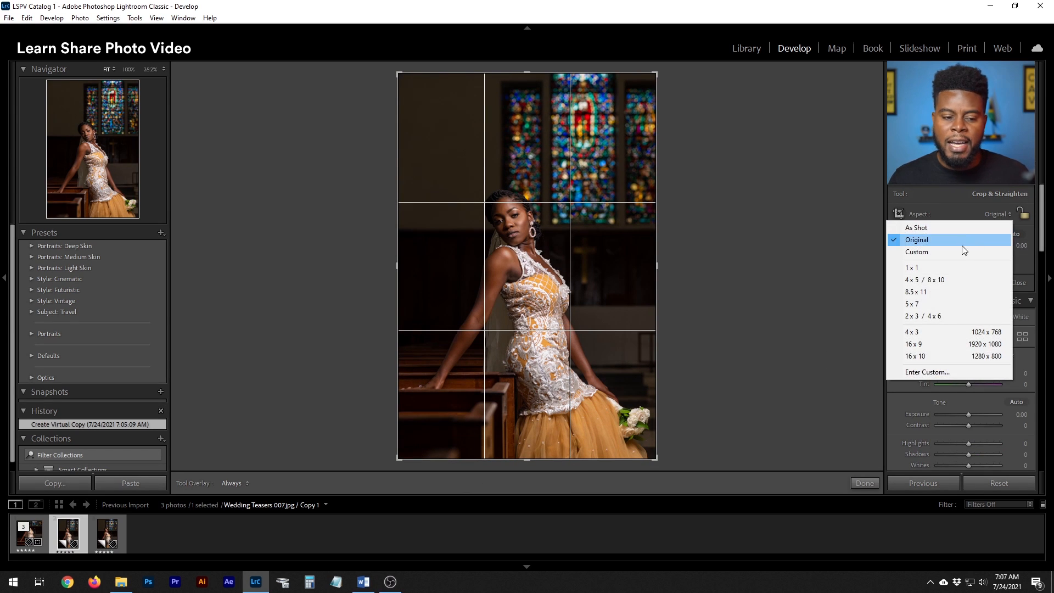
pyautogui.click(974, 305)
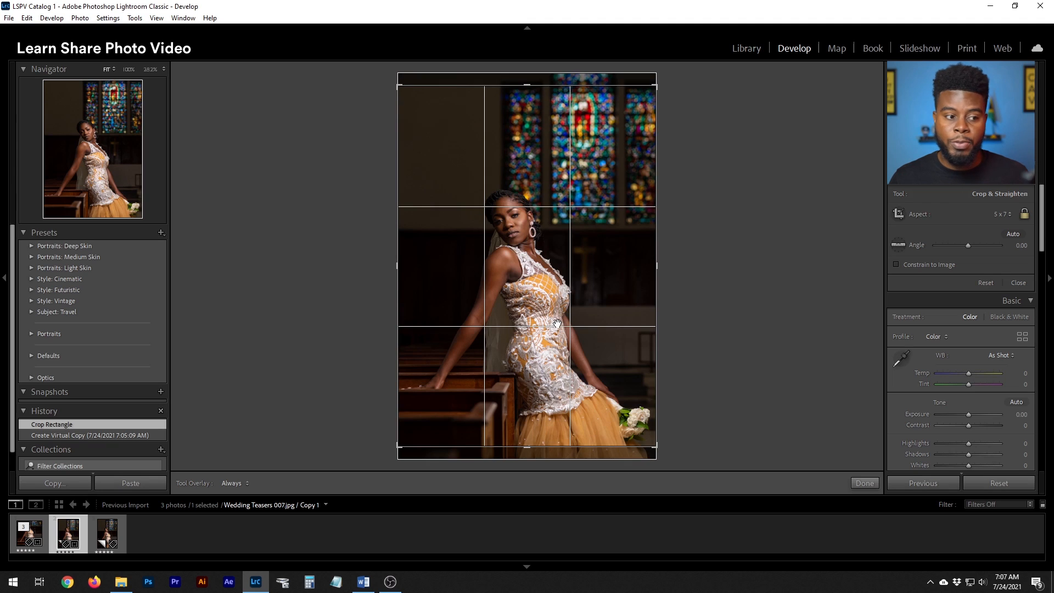
pyautogui.moveTo(549, 290); pyautogui.dragTo(549, 273)
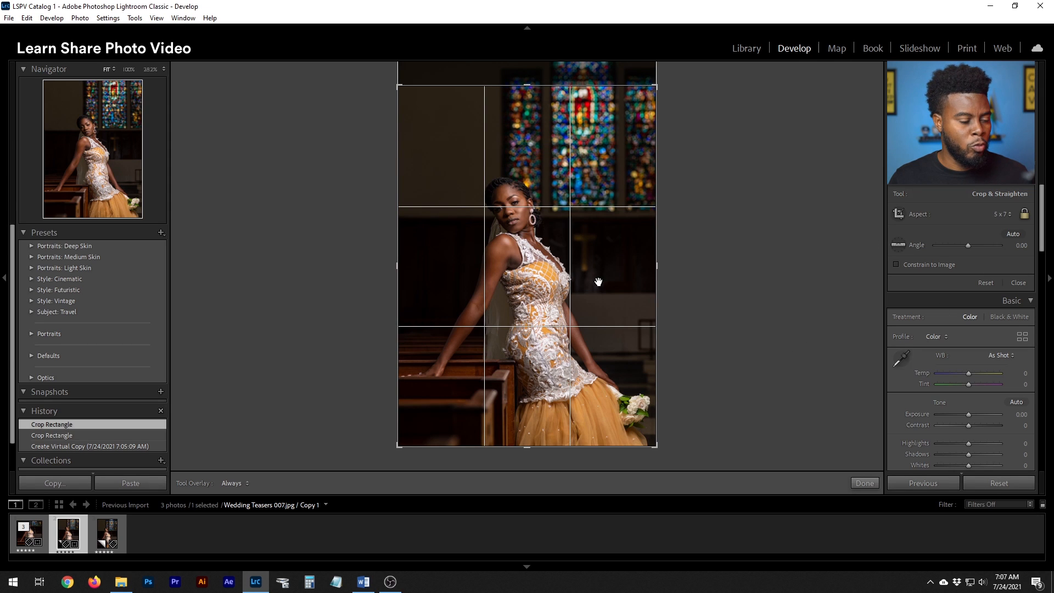
pyautogui.moveTo(599, 255); pyautogui.dragTo(592, 189)
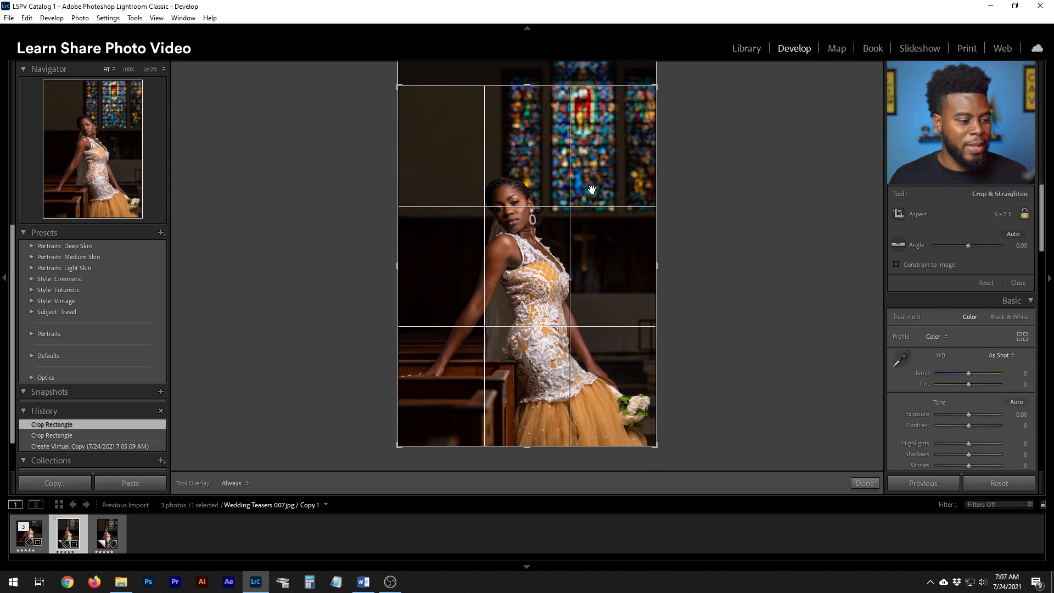
pyautogui.press('Return')
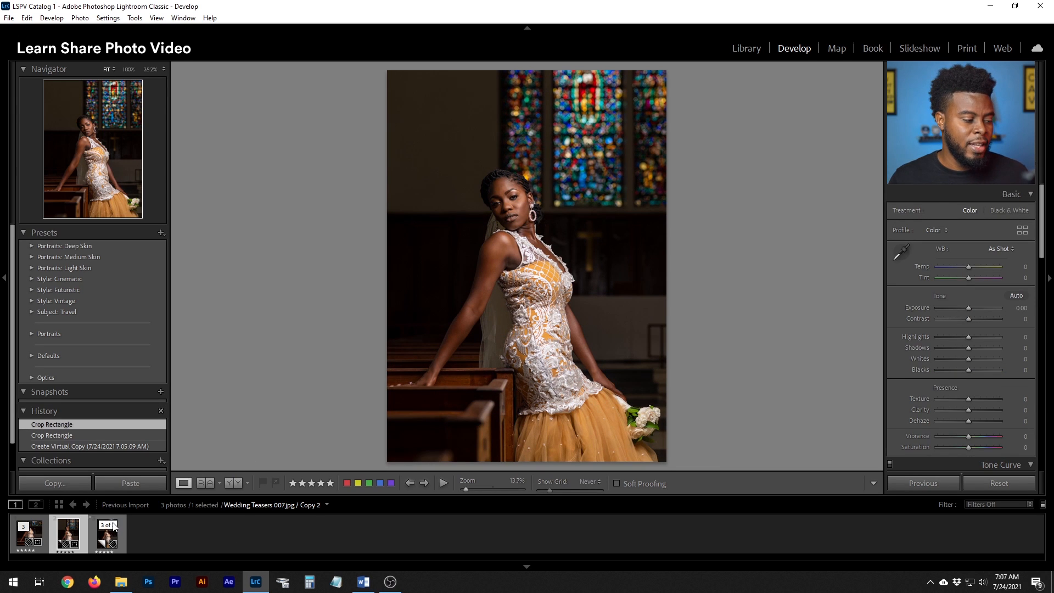
# Crop the second virtual copy to 4 x 5 / 8 x 10 after trying 16 x 9 and 4 x 3, framing the bride lower in the photo.
pyautogui.click(108, 542)
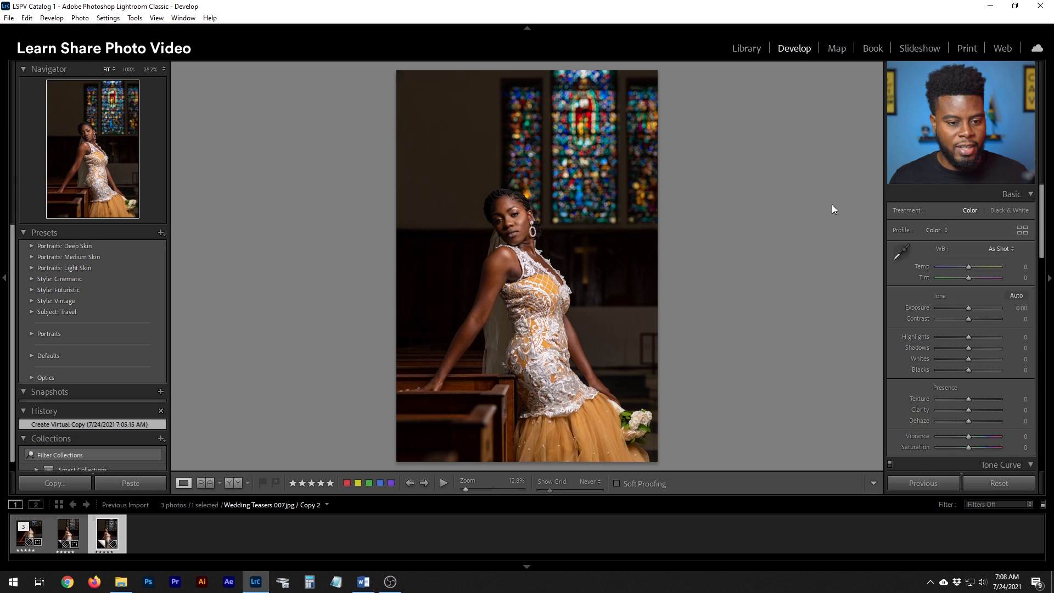
pyautogui.press('r')
pyautogui.click(1005, 214)
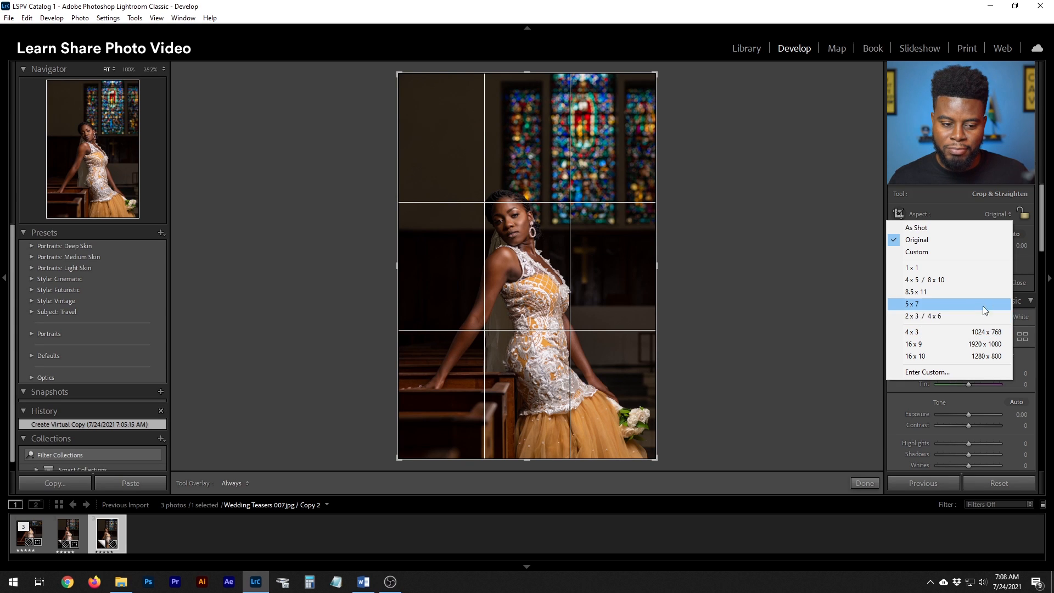
pyautogui.click(977, 341)
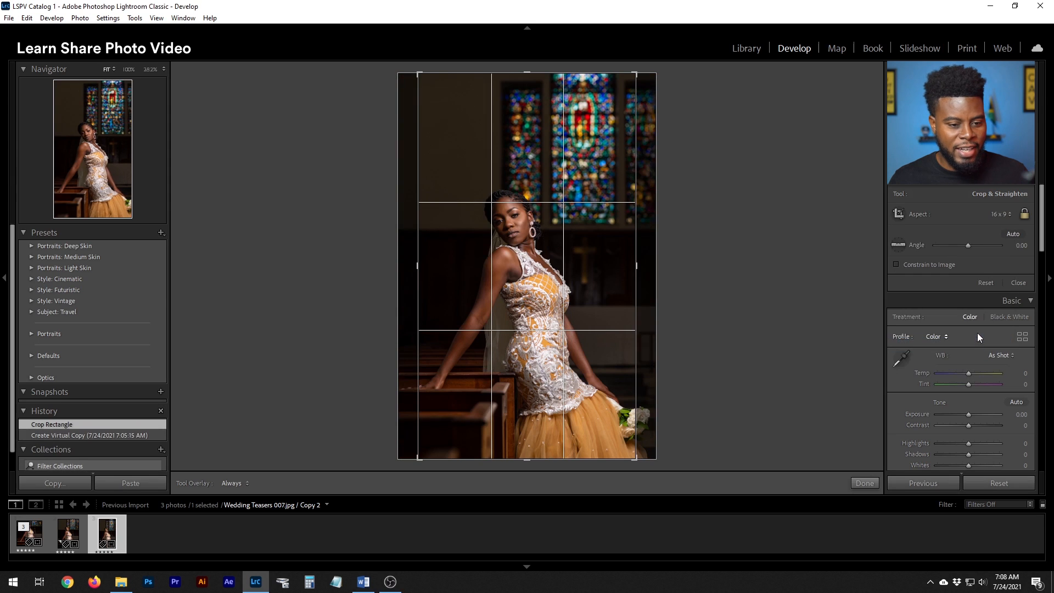
pyautogui.click(1002, 215)
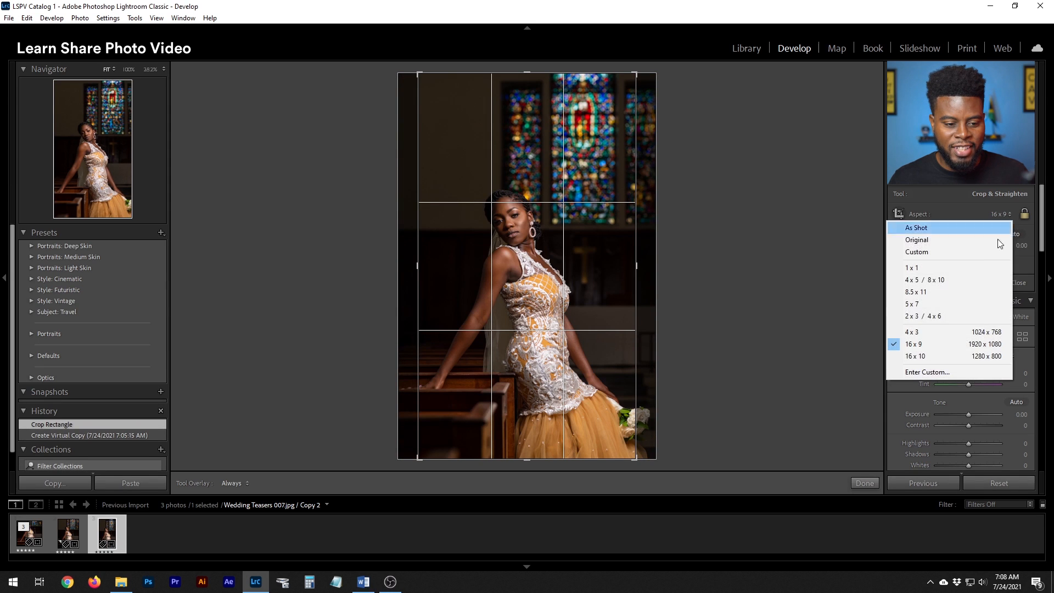
pyautogui.click(982, 332)
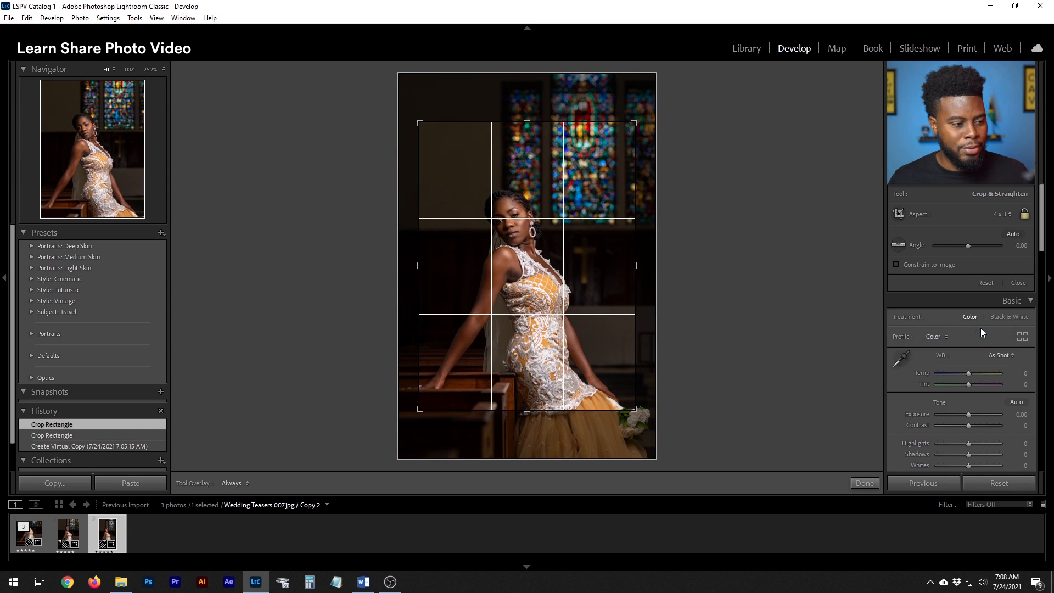
pyautogui.click(1011, 215)
pyautogui.click(984, 277)
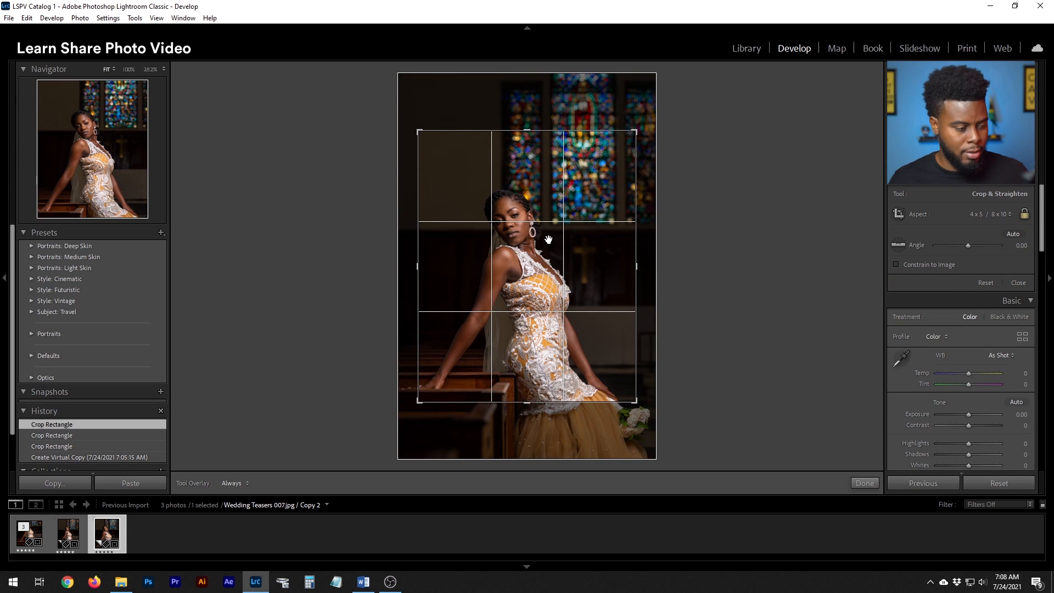
pyautogui.moveTo(537, 240); pyautogui.dragTo(562, 223)
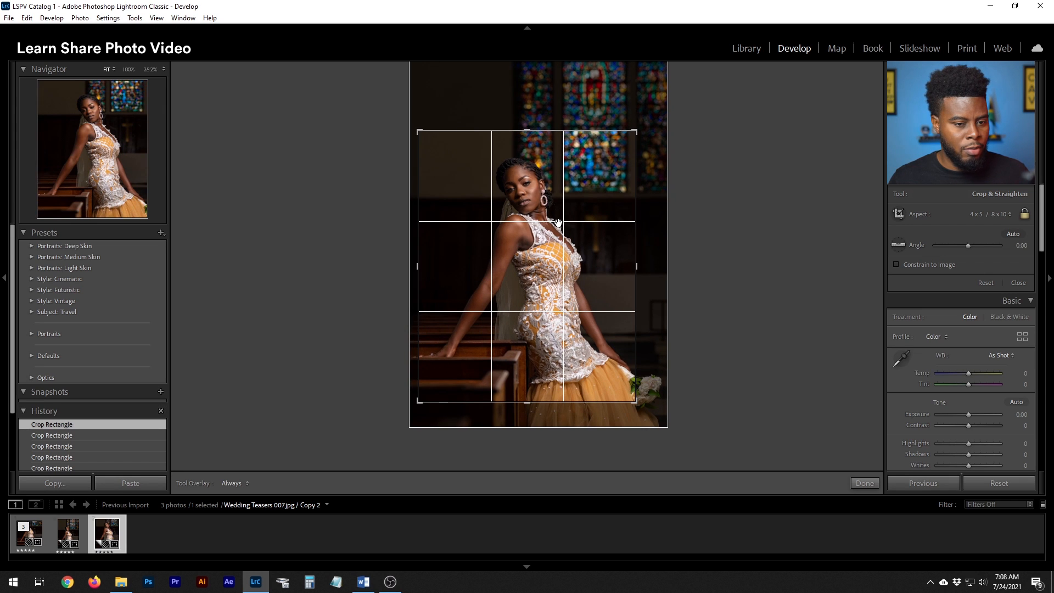
pyautogui.press('r')
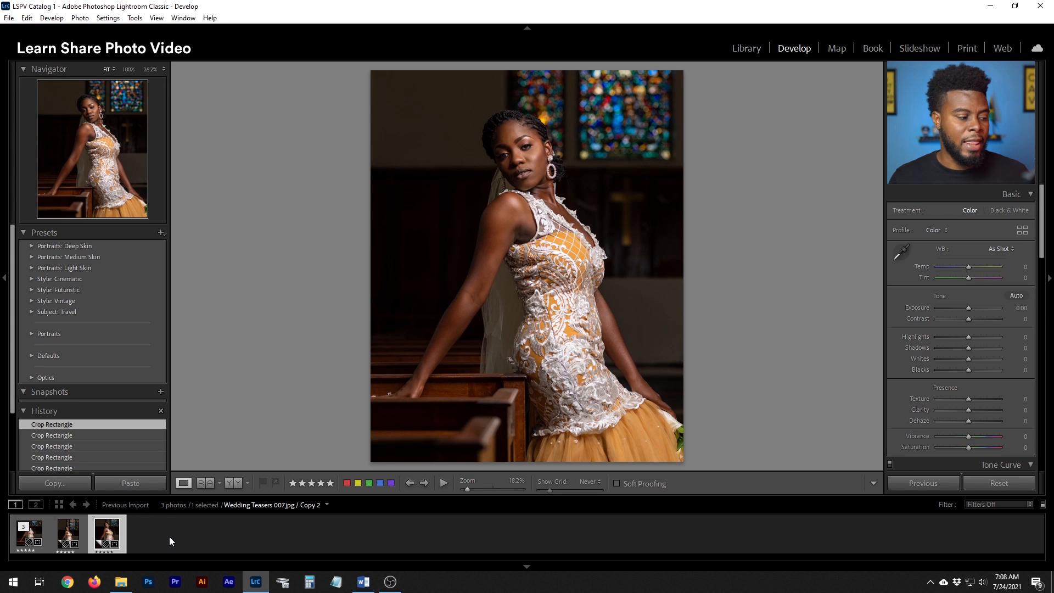
# Create a virtual copy of the photo cropped to 4 x 5 / 8 x 10.
pyautogui.rightClick(103, 538)
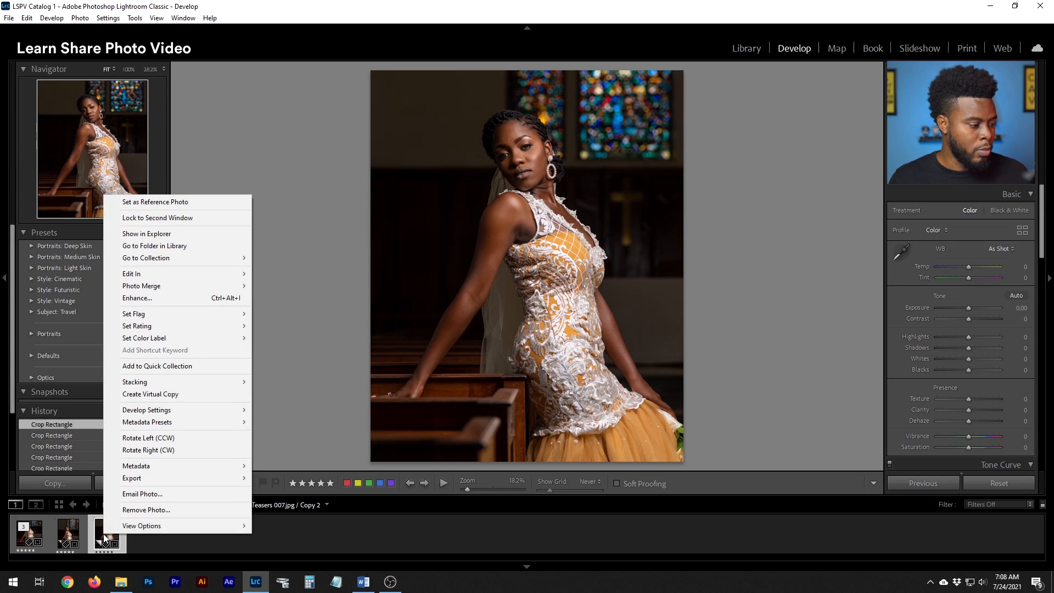
pyautogui.click(164, 393)
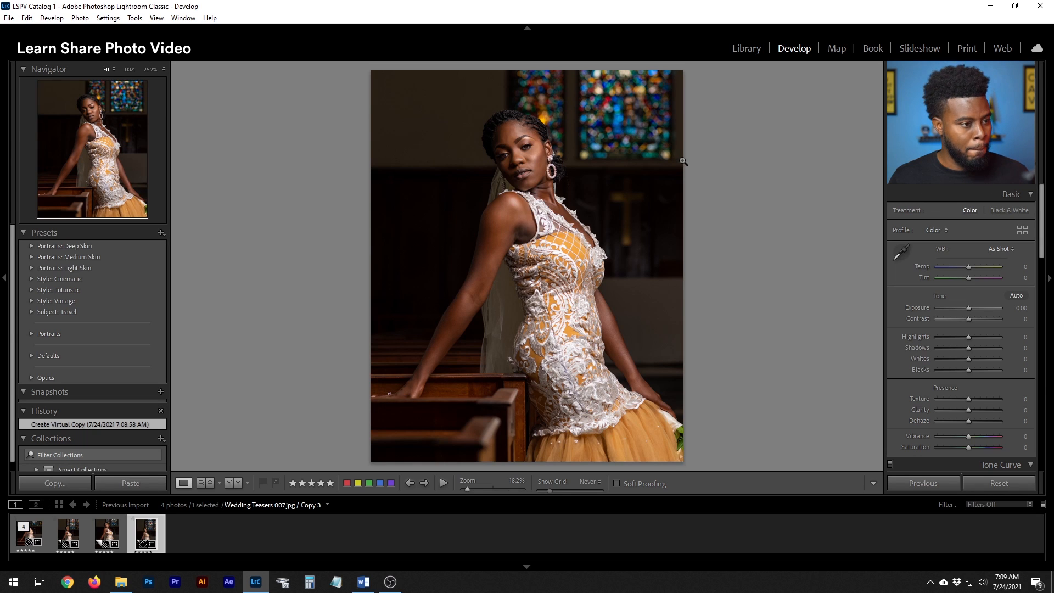
# Enlarge the third virtual copy's crop and set it to the Original aspect ratio, covering the whole photo.
pyautogui.press('r')
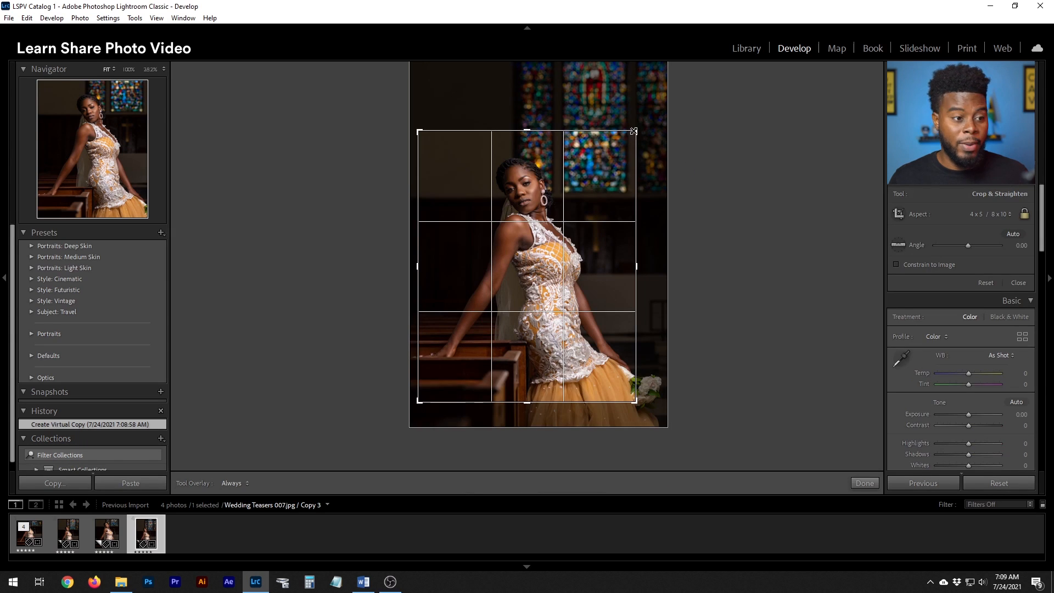
pyautogui.moveTo(640, 127); pyautogui.dragTo(679, 88)
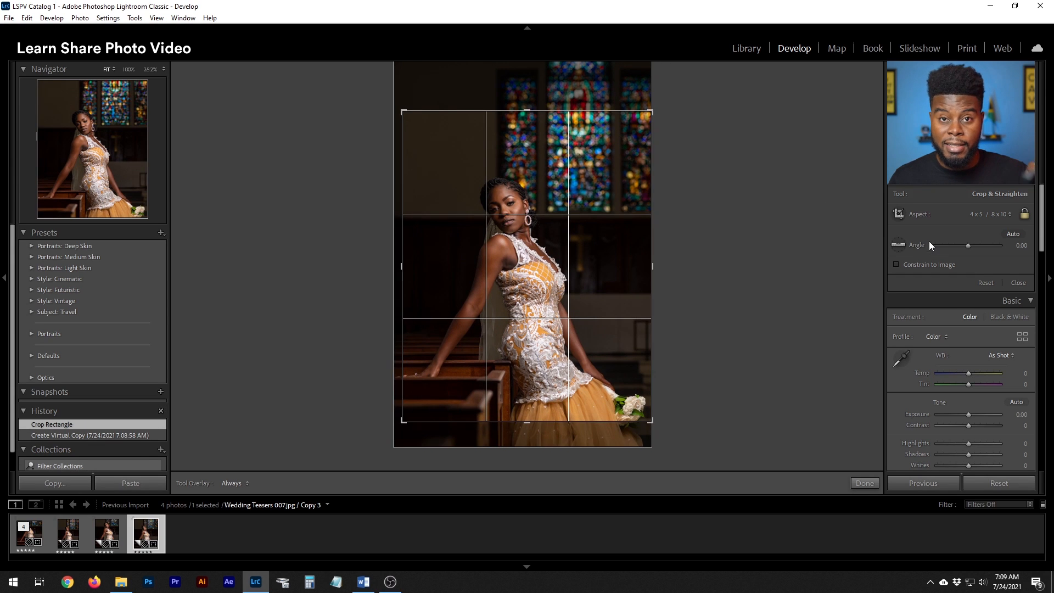
pyautogui.click(997, 213)
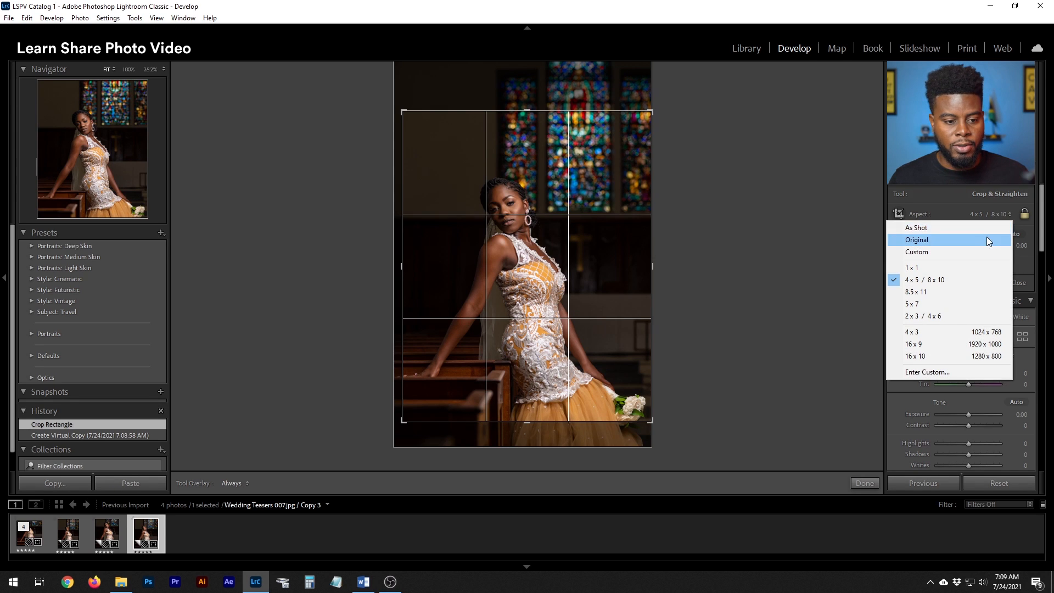
pyautogui.click(987, 239)
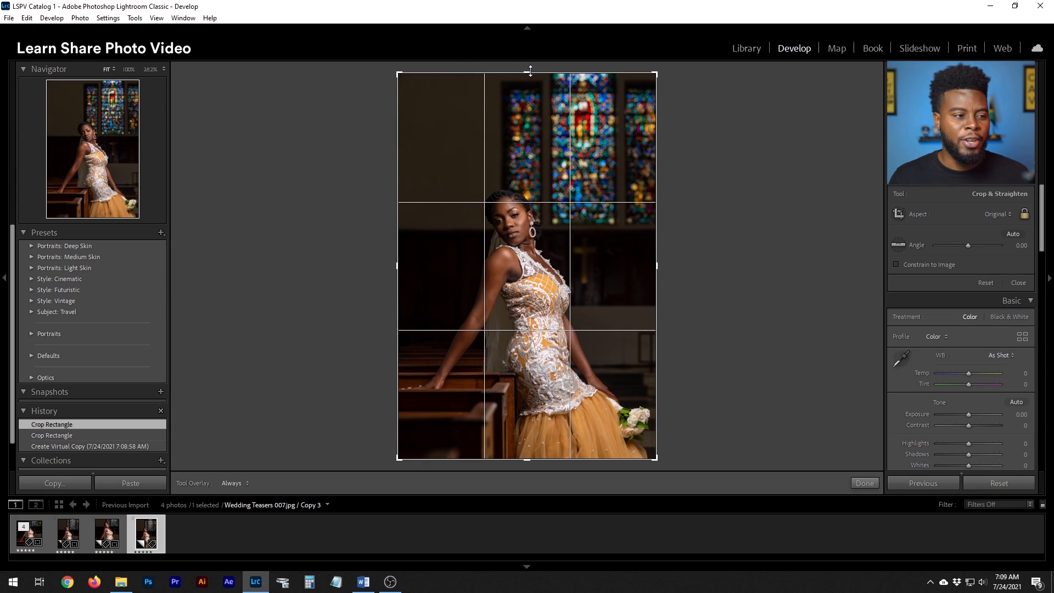
pyautogui.moveTo(528, 73)
pyautogui.mouseDown()
pyautogui.moveTo(527, 104)
pyautogui.moveTo(527, 73)
pyautogui.mouseUp()
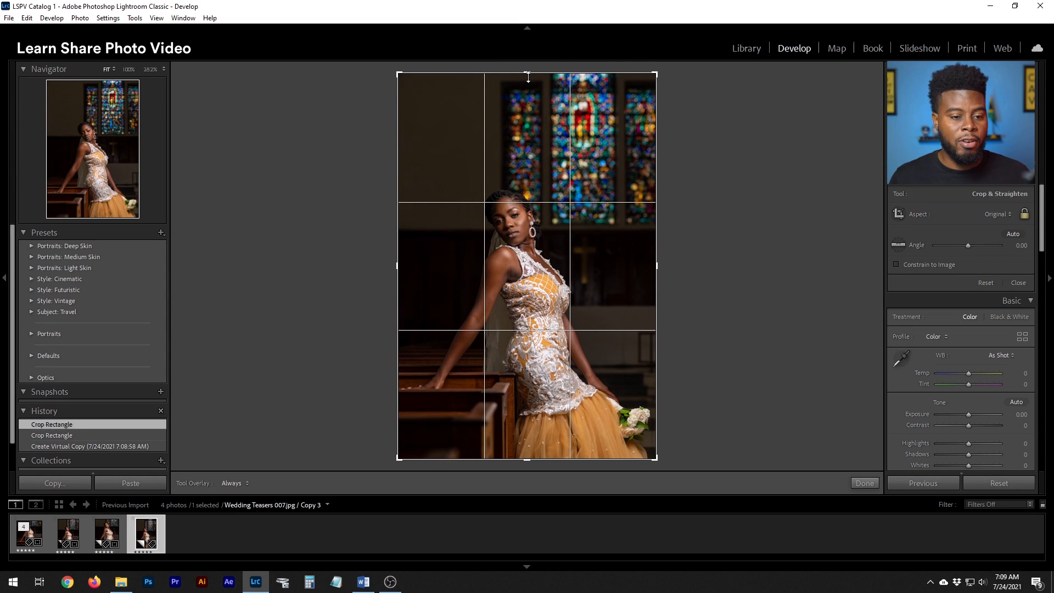
# Hide the module picker and filmstrip to enlarge the work area, and try extending the crop beyond the photo's edge.
pyautogui.click(528, 28)
pyautogui.click(527, 565)
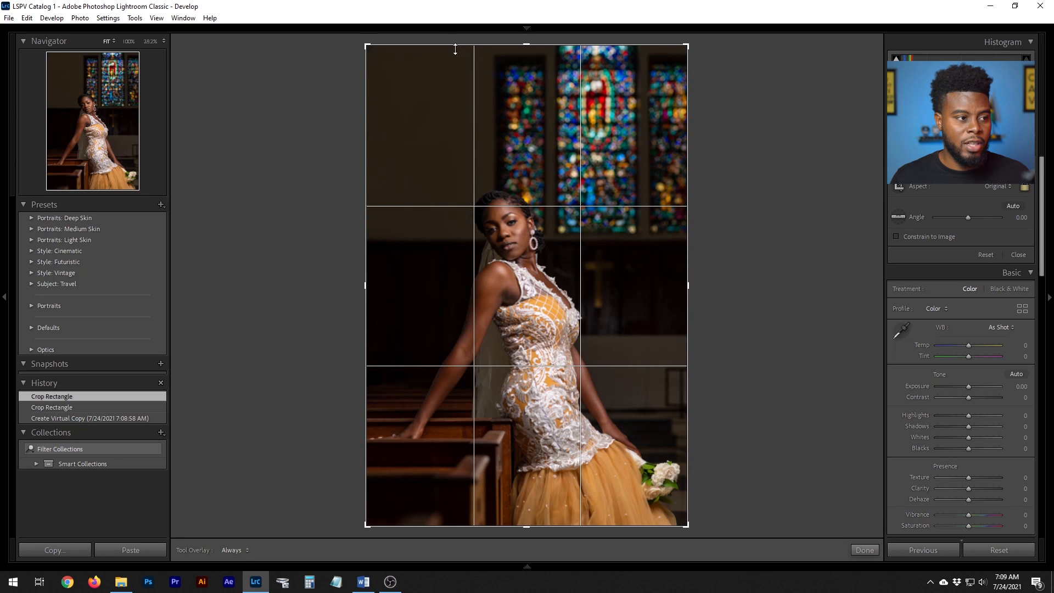
pyautogui.moveTo(369, 46); pyautogui.dragTo(327, 44)
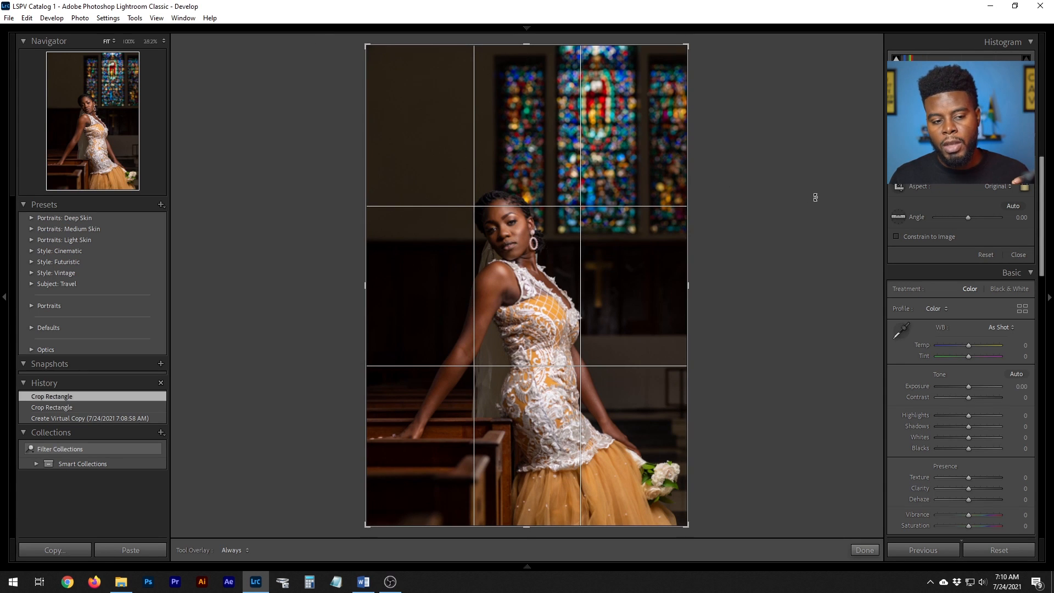
# Switch the crop to a Custom, unlocked aspect ratio and shorten it into a wide landscape frame.
pyautogui.click(1009, 187)
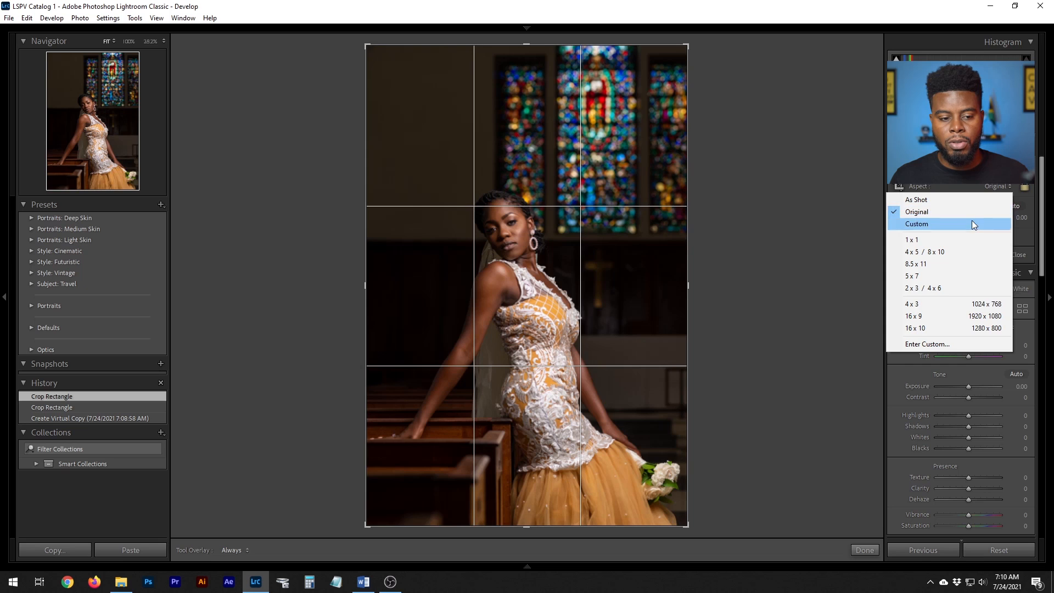
pyautogui.click(972, 223)
pyautogui.moveTo(686, 86); pyautogui.dragTo(694, 67)
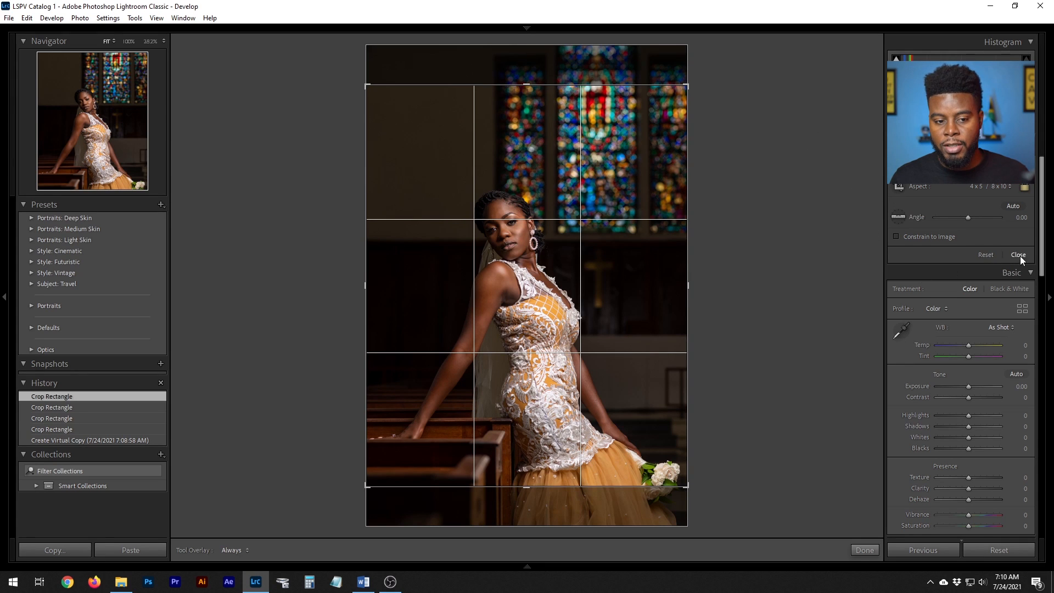
pyautogui.click(1024, 189)
pyautogui.moveTo(687, 87); pyautogui.dragTo(716, 116)
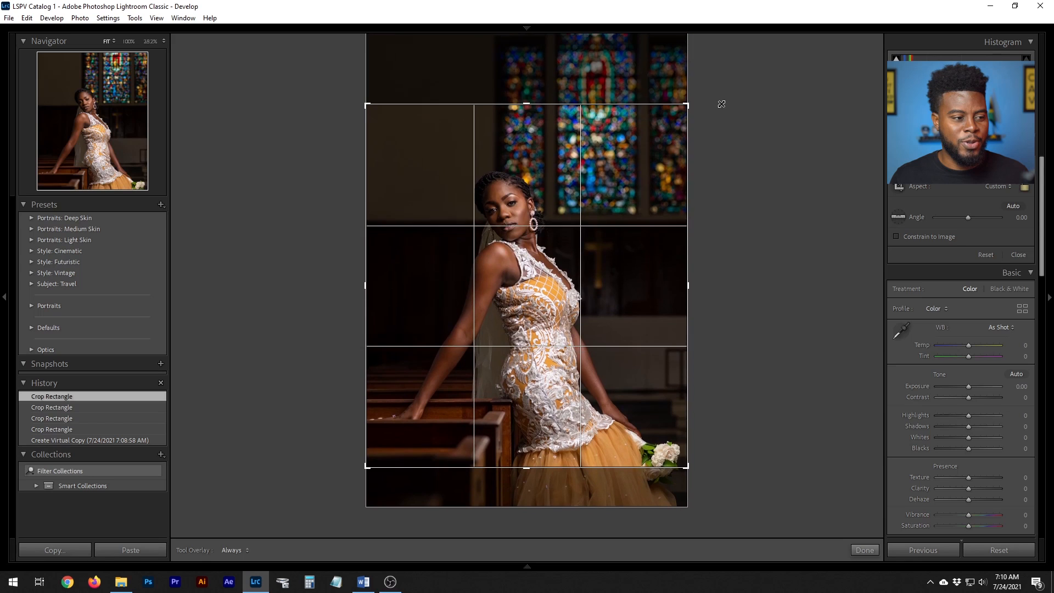
pyautogui.moveTo(526, 467); pyautogui.dragTo(540, 347)
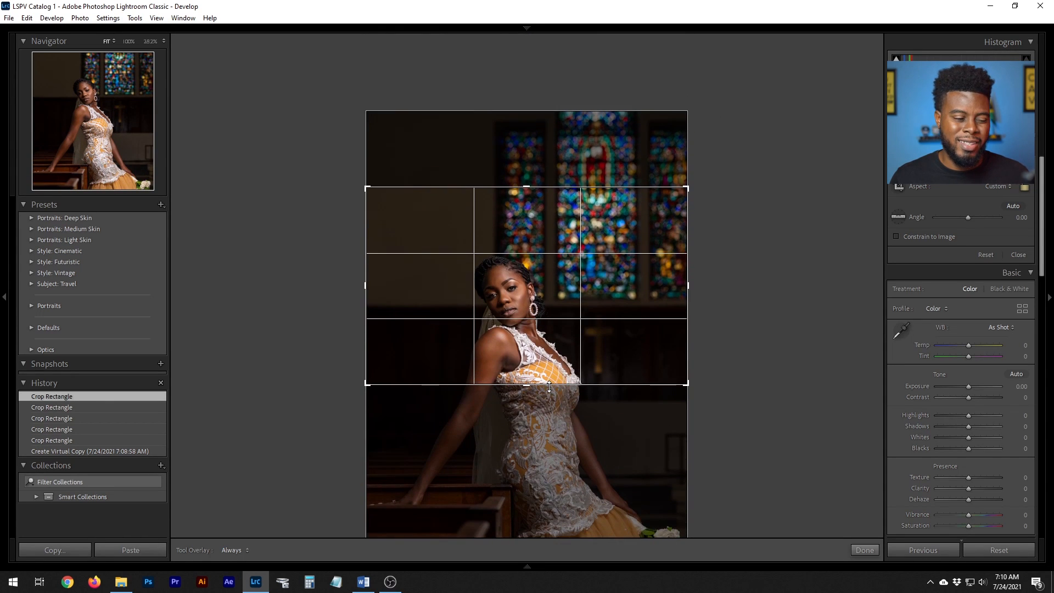
# Tighten the free-form landscape crop and position it around the bride's head and upper body.
pyautogui.moveTo(549, 285); pyautogui.dragTo(495, 231)
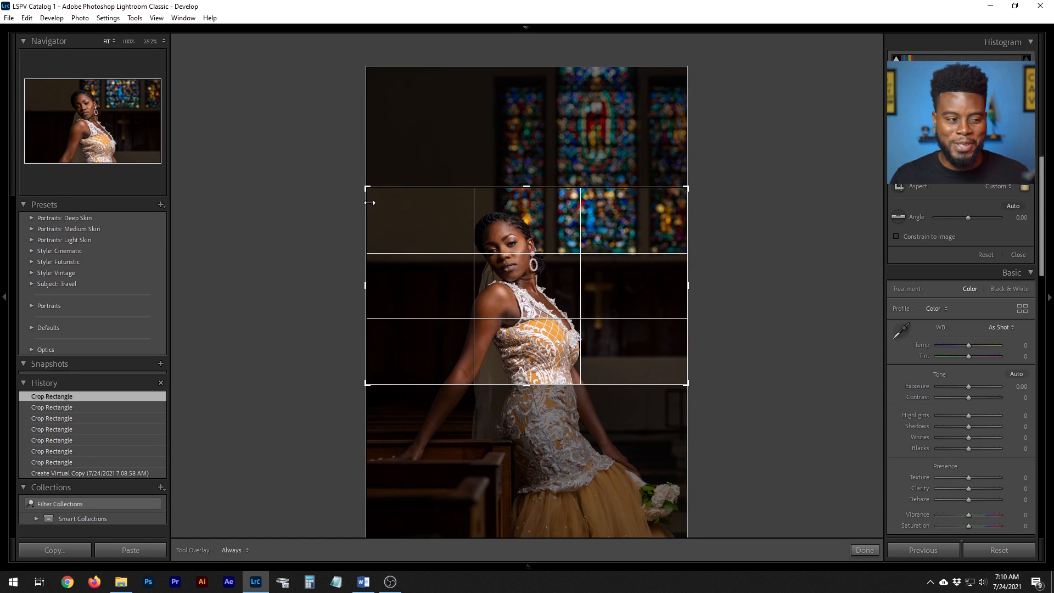
pyautogui.moveTo(367, 188); pyautogui.dragTo(381, 196)
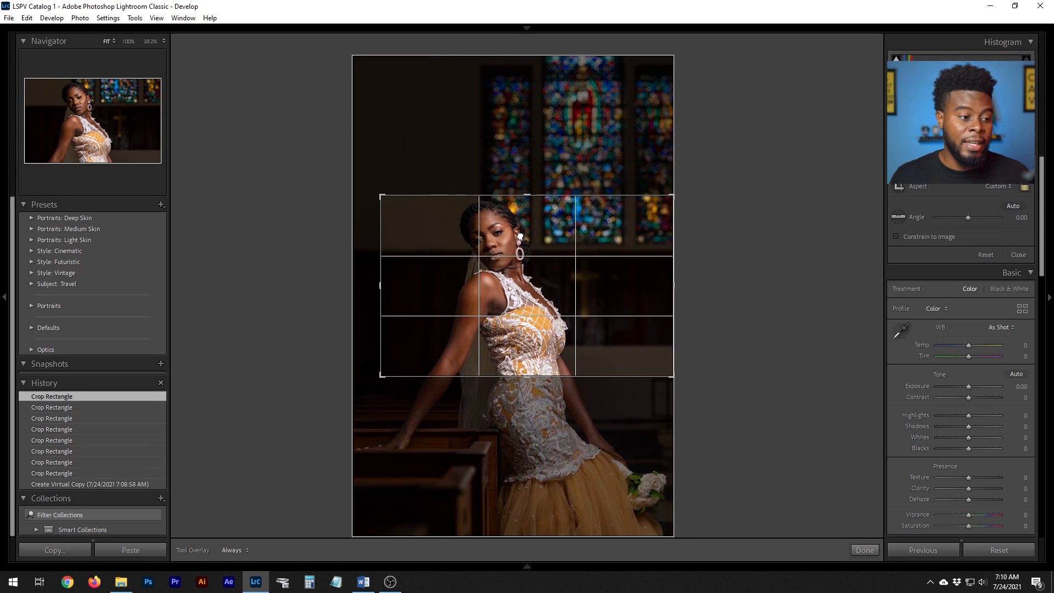
pyautogui.moveTo(494, 242)
pyautogui.mouseDown()
pyautogui.moveTo(494, 259)
pyautogui.moveTo(507, 240)
pyautogui.mouseUp()
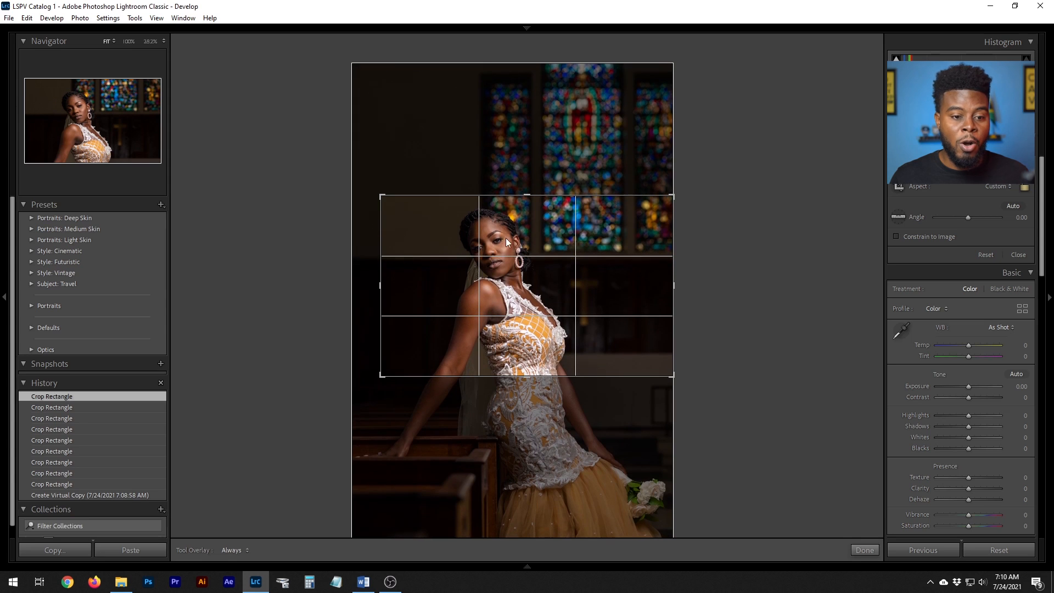
# Set the crop's aspect ratio to 16 x 9, tighten it around the bride's head and shoulders, and apply it.
pyautogui.click(1002, 187)
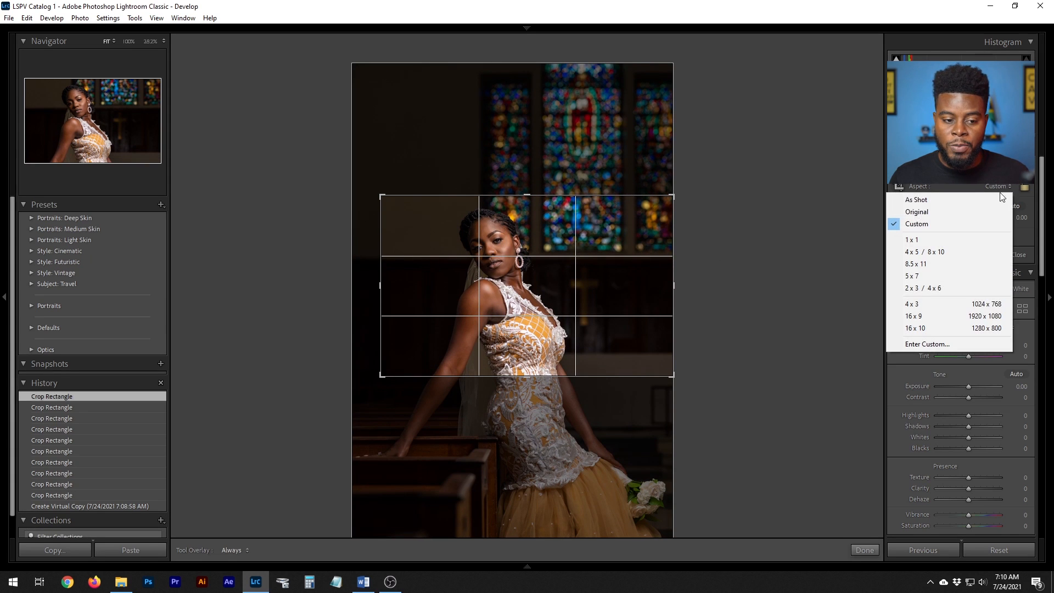
pyautogui.click(973, 316)
pyautogui.moveTo(532, 248); pyautogui.dragTo(509, 259)
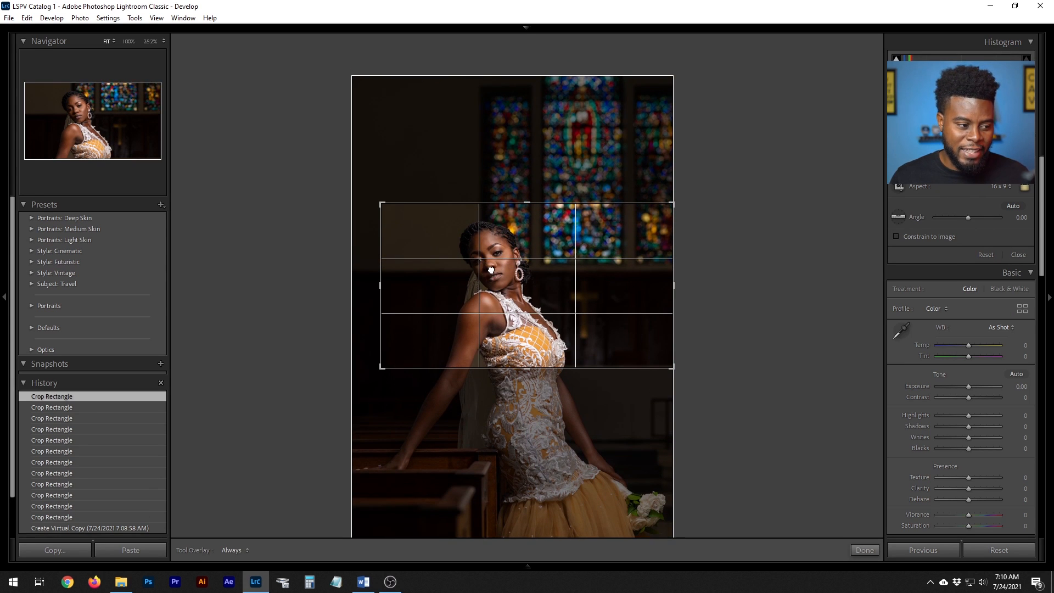
pyautogui.moveTo(491, 269); pyautogui.dragTo(527, 279)
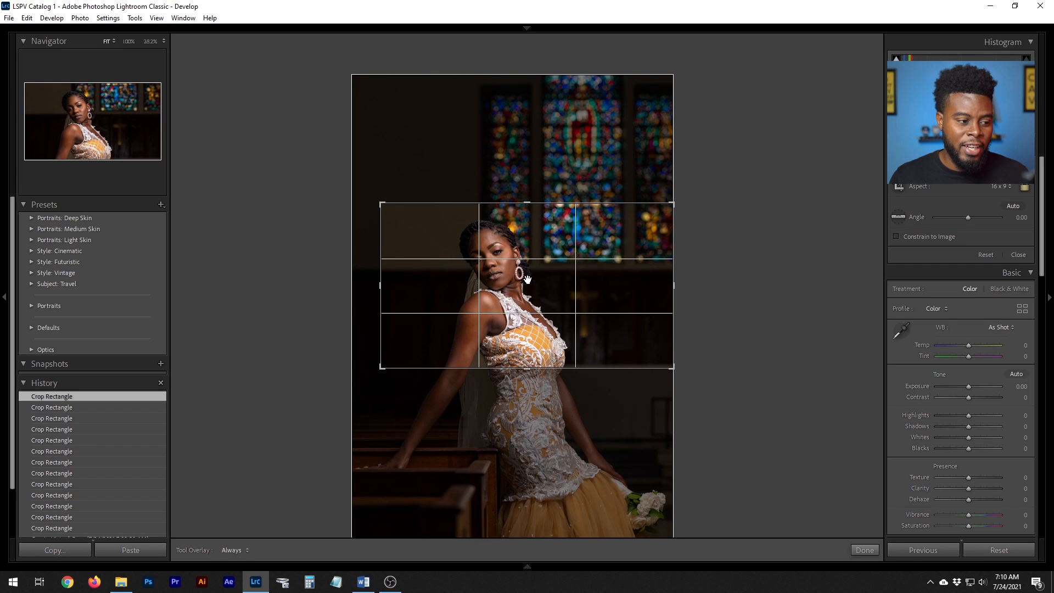
pyautogui.moveTo(382, 369); pyautogui.dragTo(396, 364)
pyautogui.press('Return')
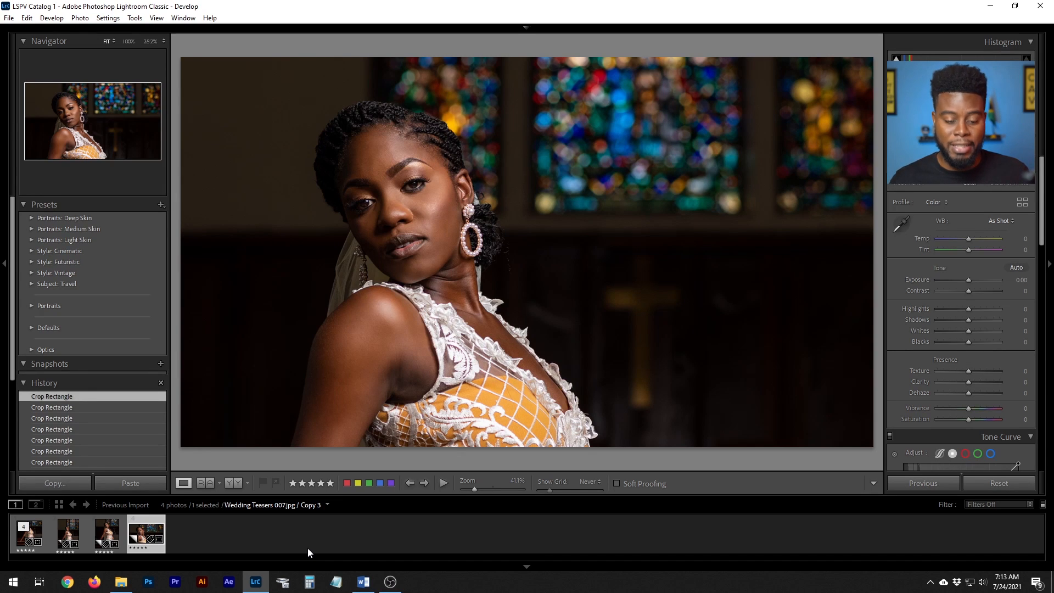
# Select all four versions of the photo and view their export settings, closing them without exporting.
pyautogui.hotkey('ctrl', 'a')
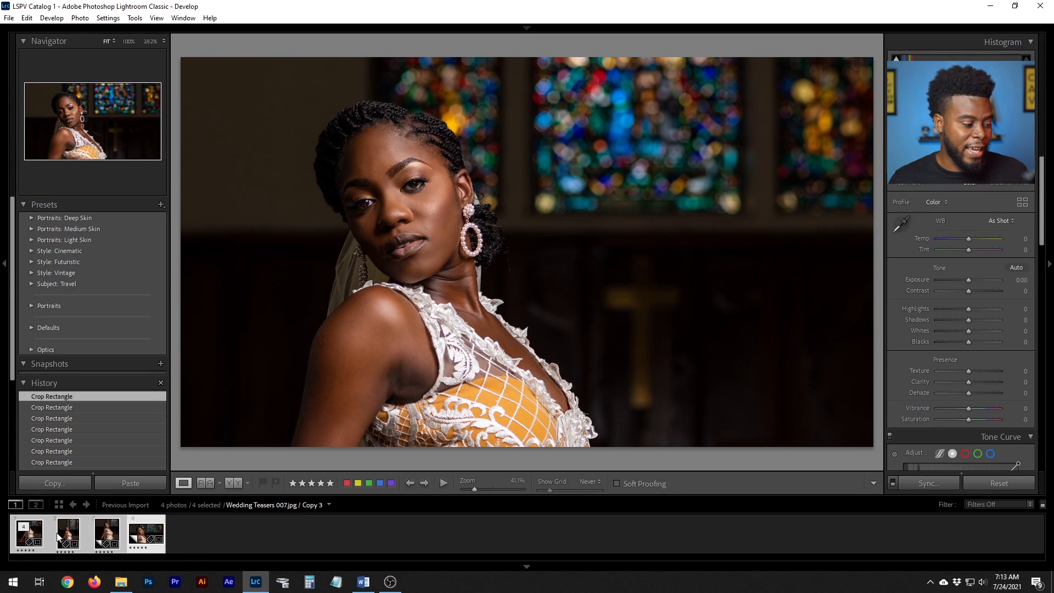
pyautogui.click(7, 18)
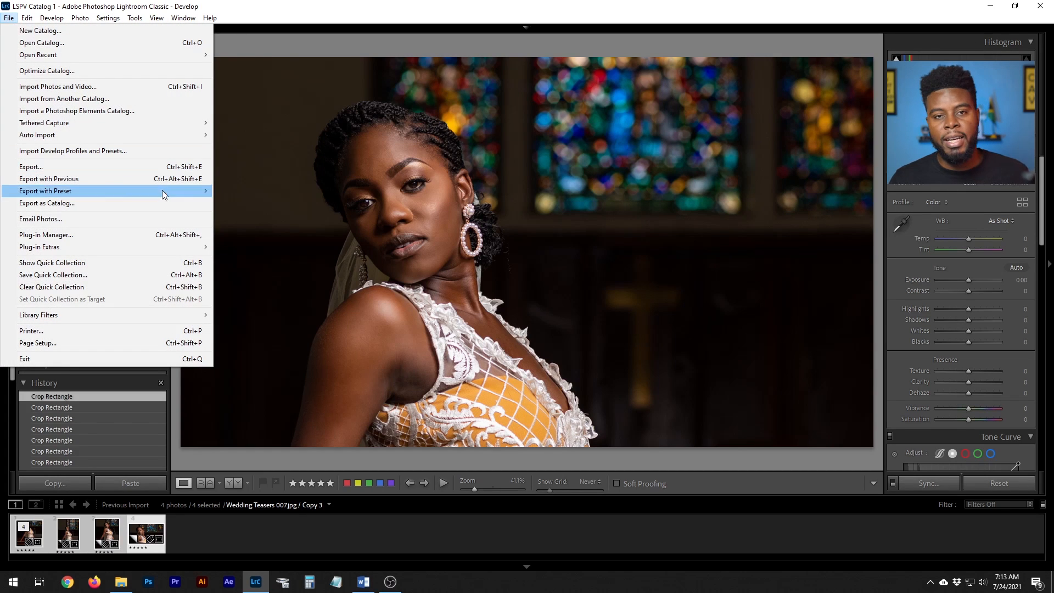
pyautogui.click(109, 168)
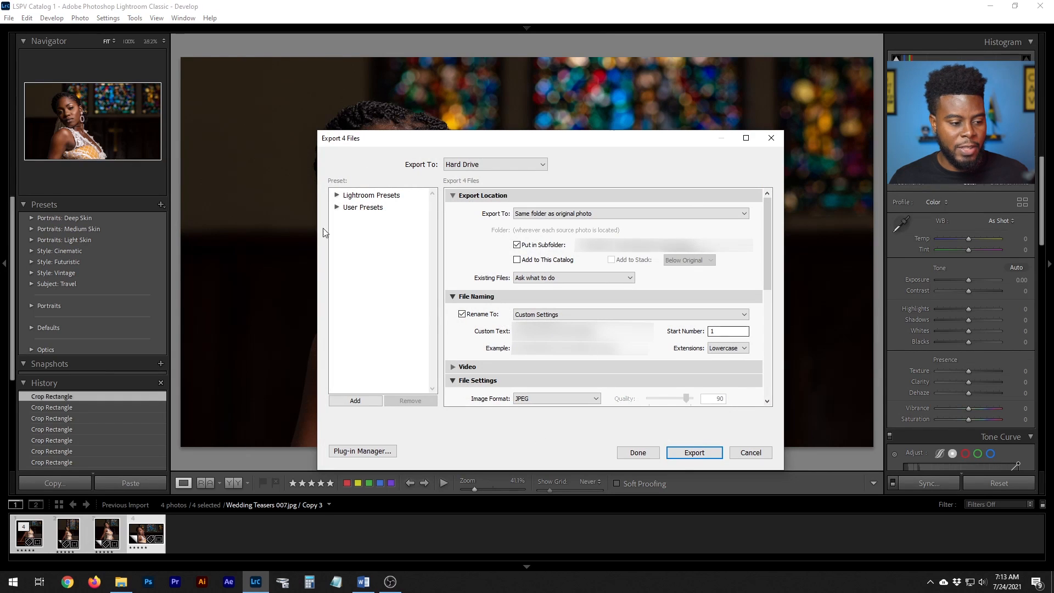
pyautogui.click(750, 452)
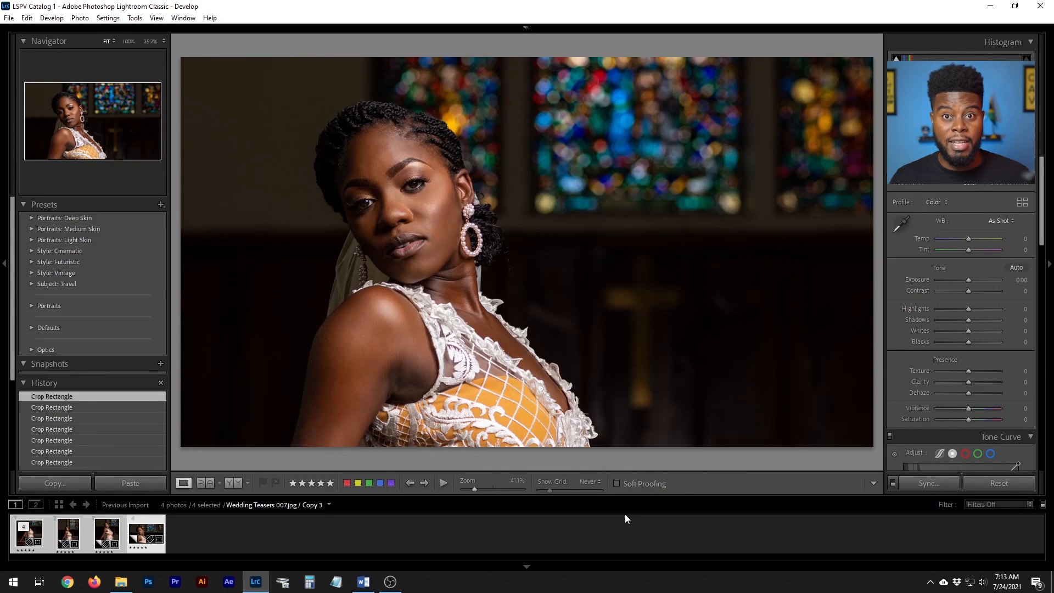